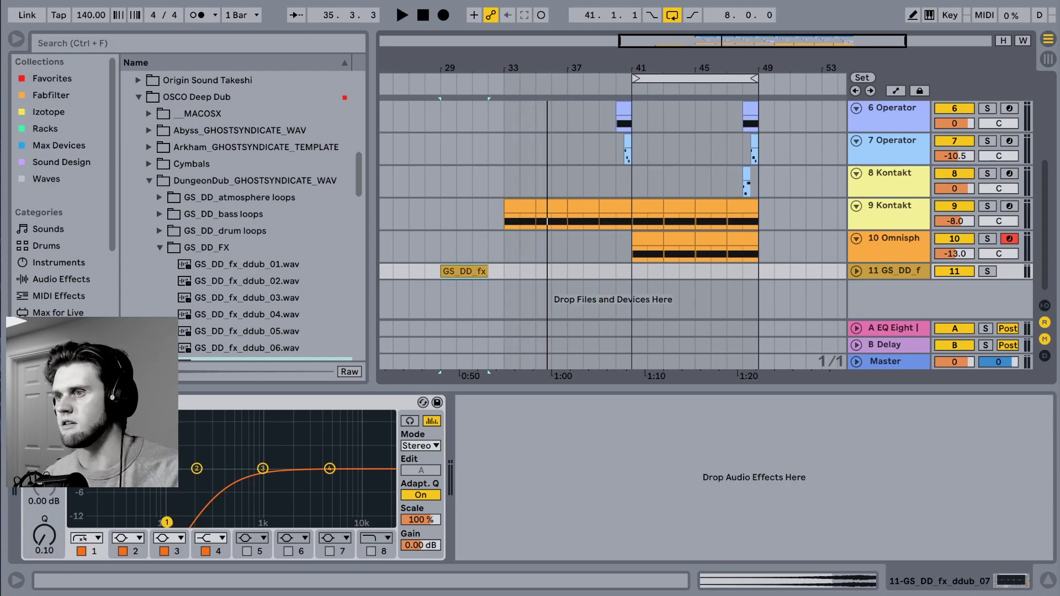
Play the arrangement from the GS_DD_fx clip at bar 29 and look over all of its tracks.
scroll(516, 217, "up", 5)
scroll(515, 218, "down", 4)
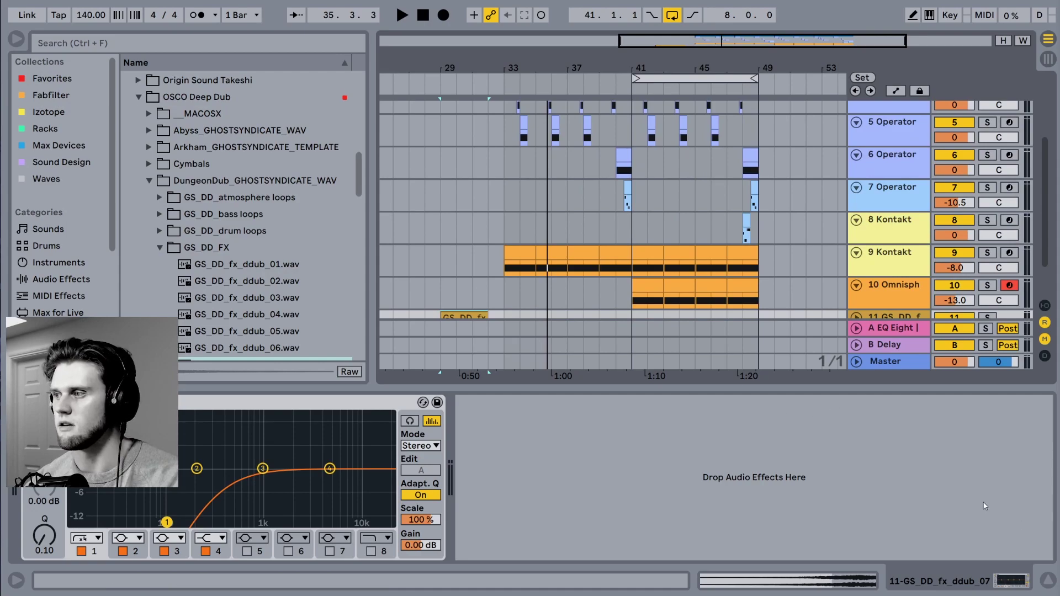
scroll(554, 308, "down", 2)
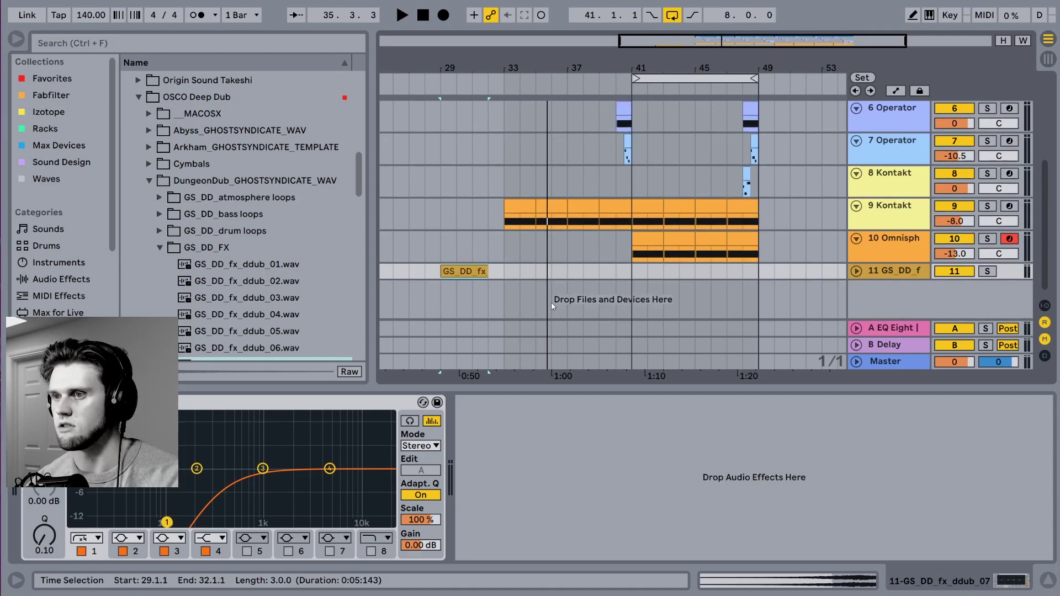
left_click(478, 277)
key("space")
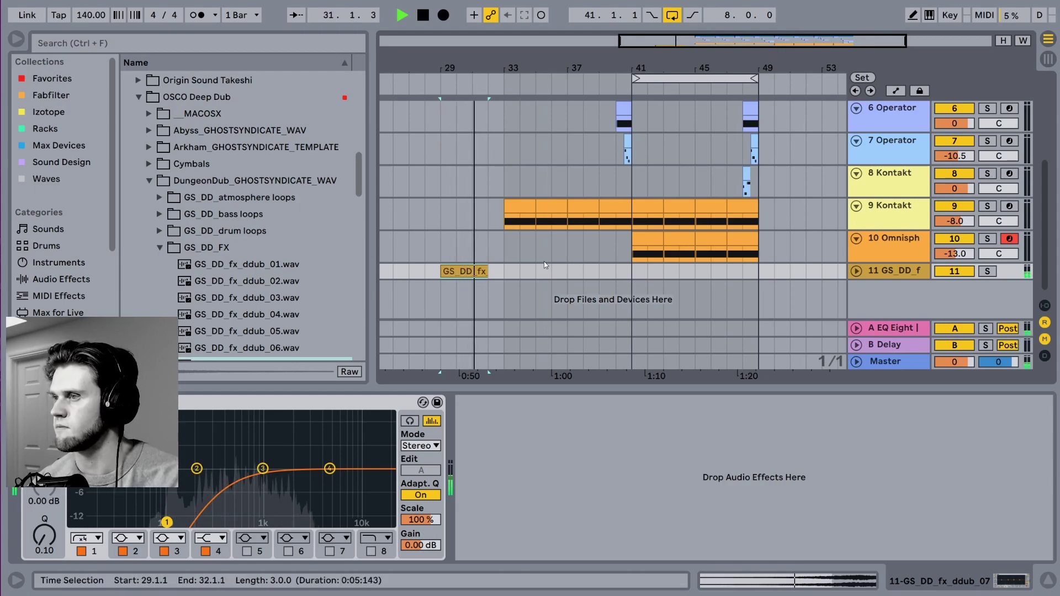
scroll(545, 261, "up", 5)
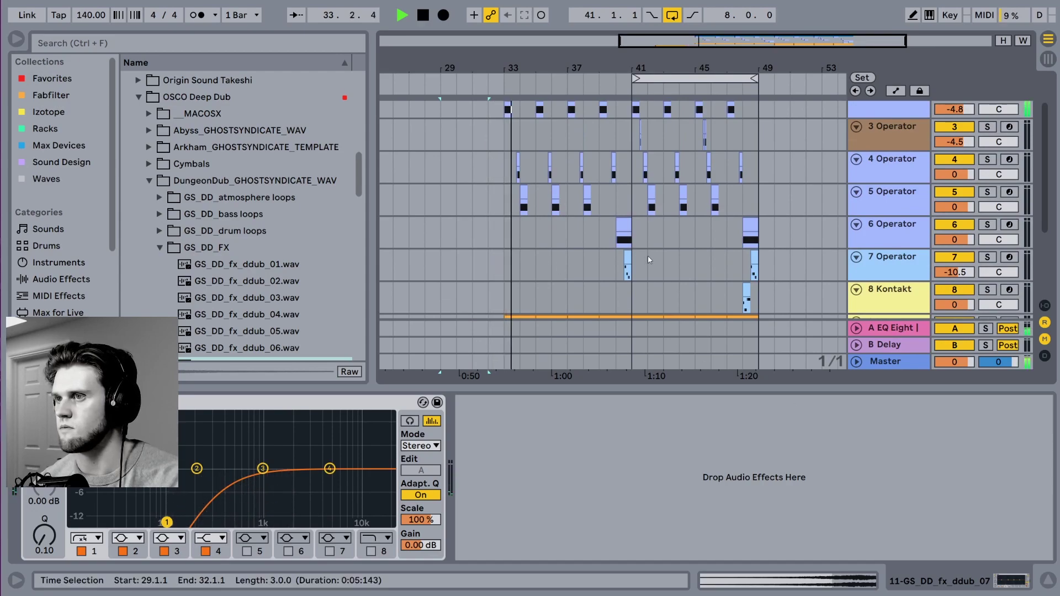
scroll(648, 257, "down", 3)
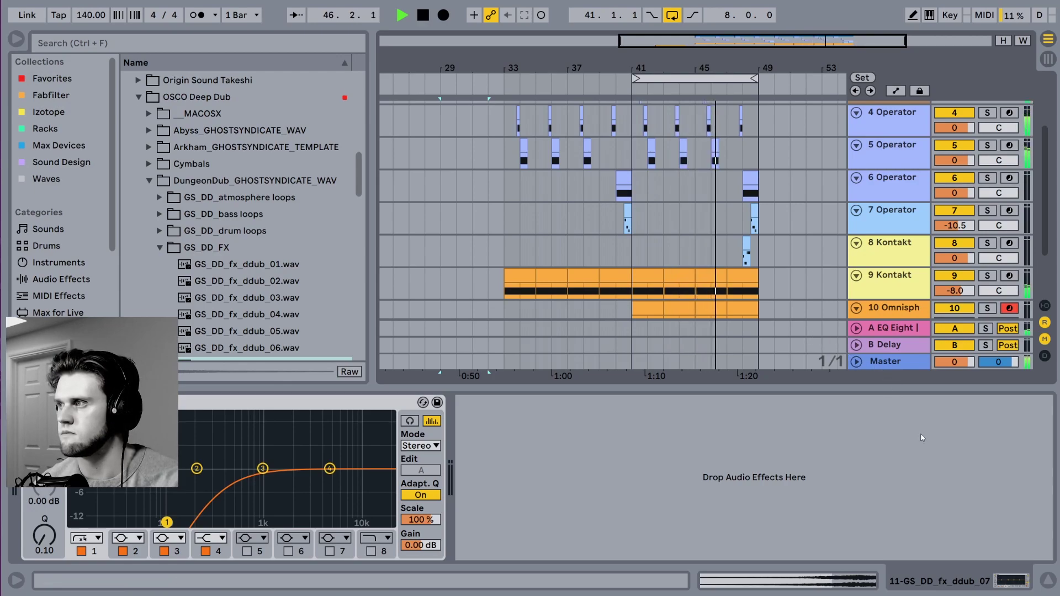
left_click(1048, 581)
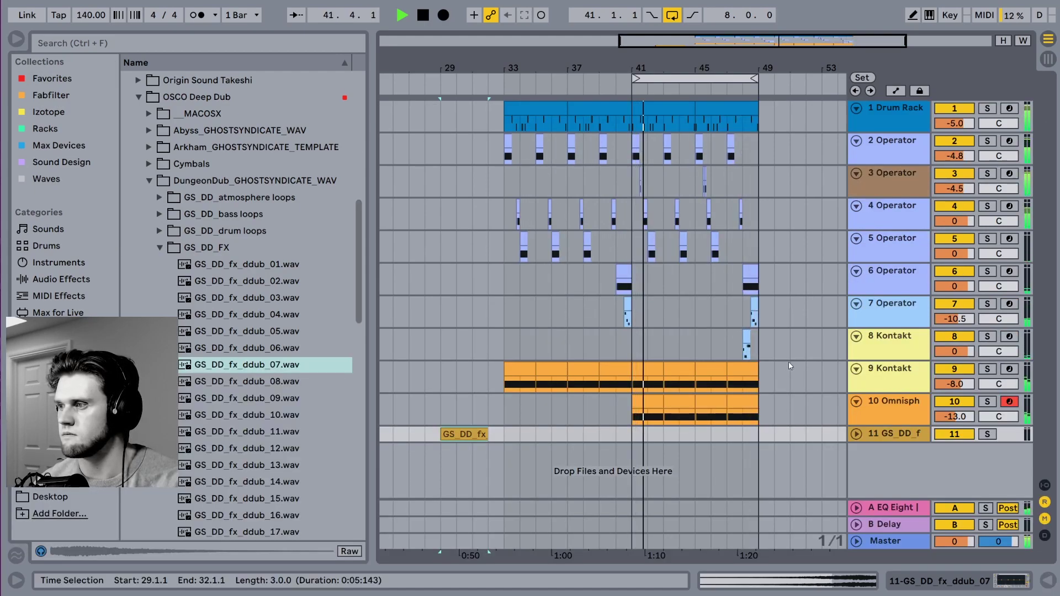
key("space")
Audition the first clip on track 4 Operator soloed, and unsolo the track.
left_click(520, 205)
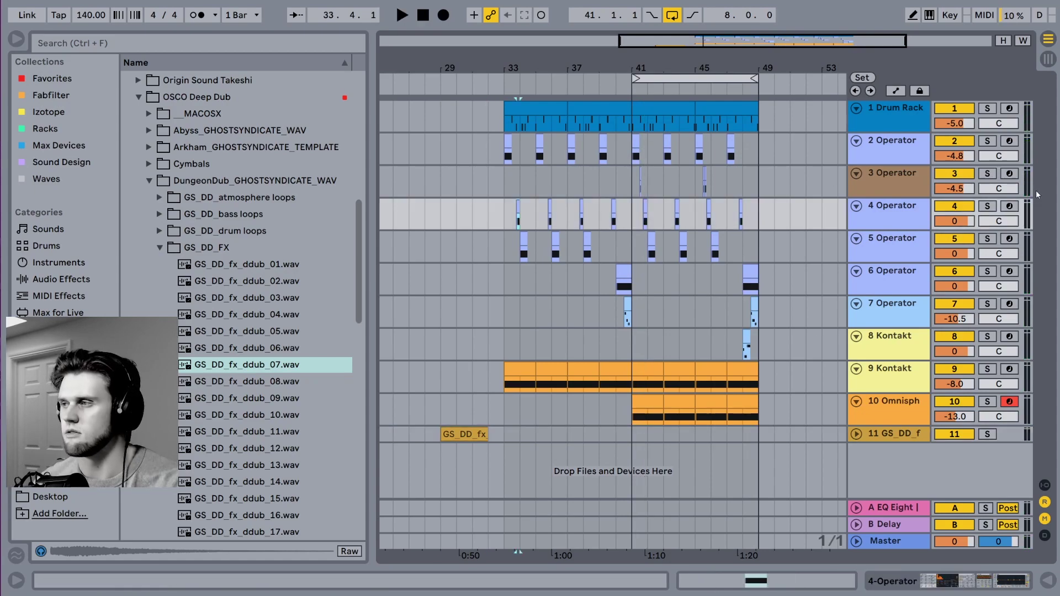
left_click(988, 206)
key("space")
left_click(988, 207)
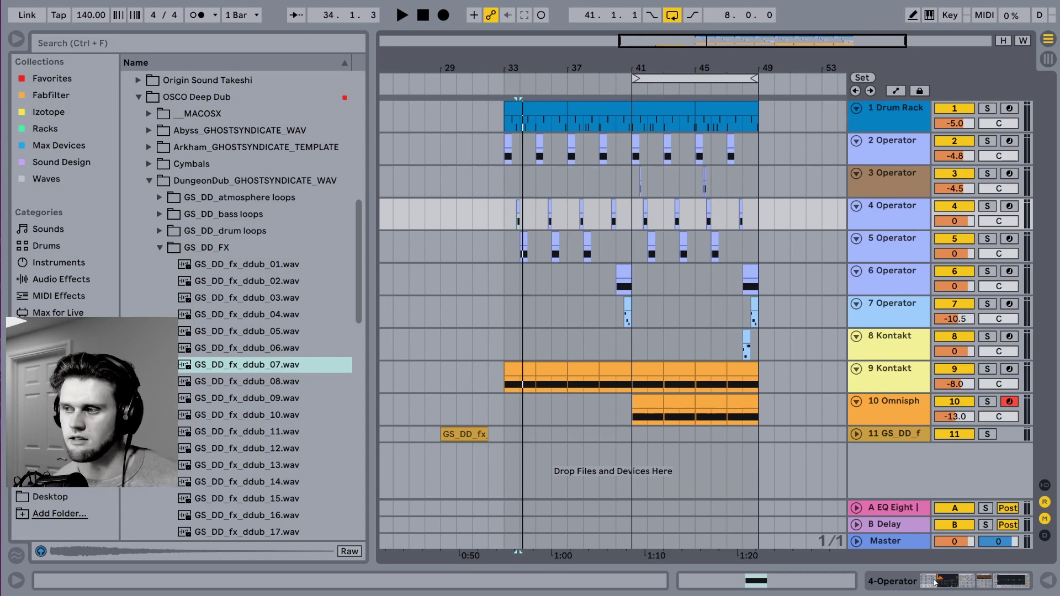
Show the devices of track 2 Operator, solo the track and listen to its first clip at bar 33.
left_click(724, 143)
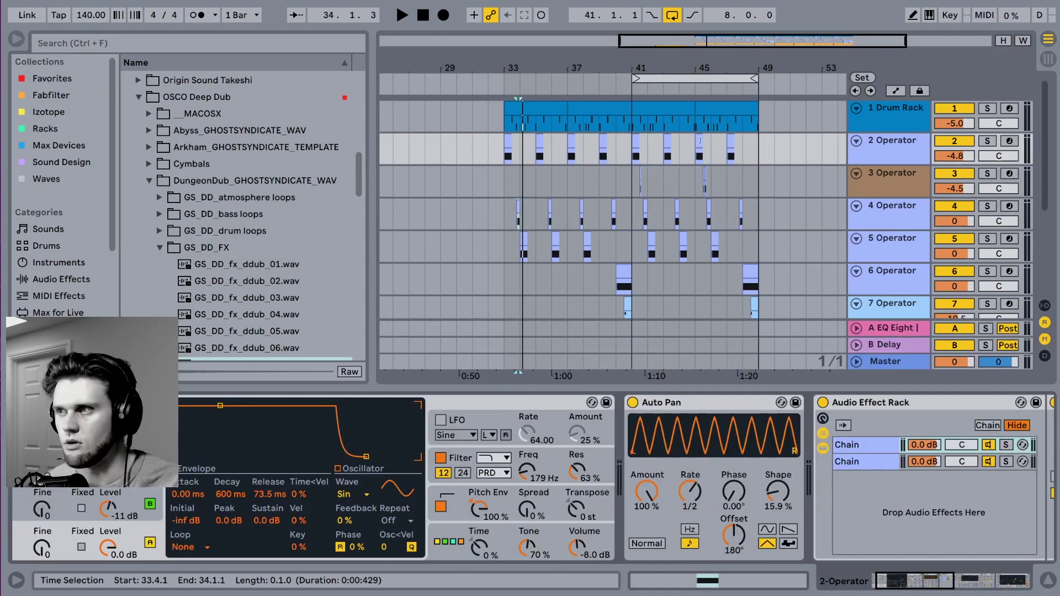
left_click(506, 145)
key("space")
left_click(987, 141)
key("space")
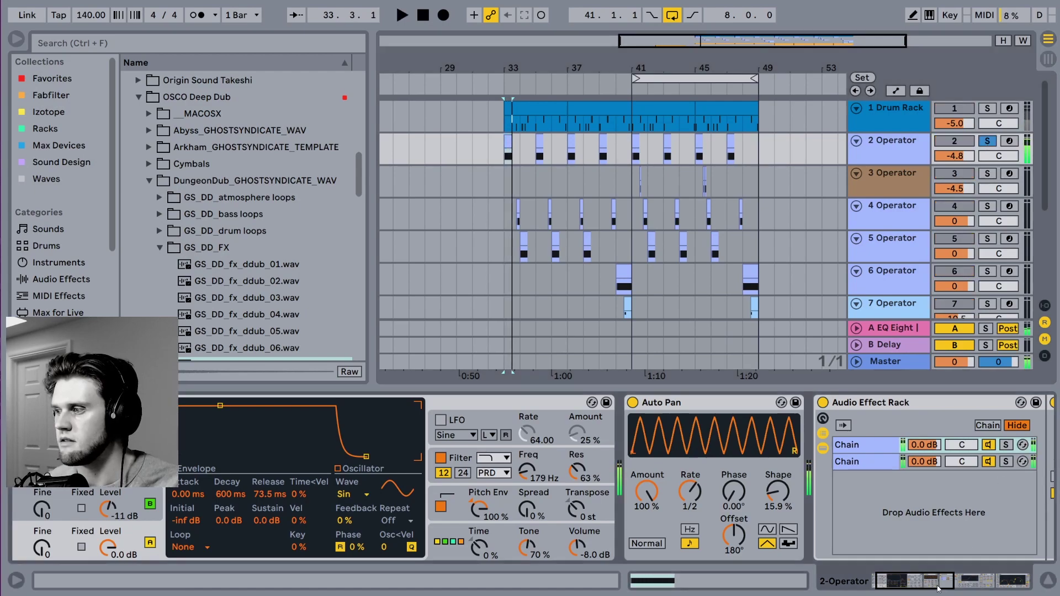
Examine the pitch envelope and the oscillator A envelope of the Operator on track 2.
left_click_drag(938, 589, 931, 588)
left_click(524, 507)
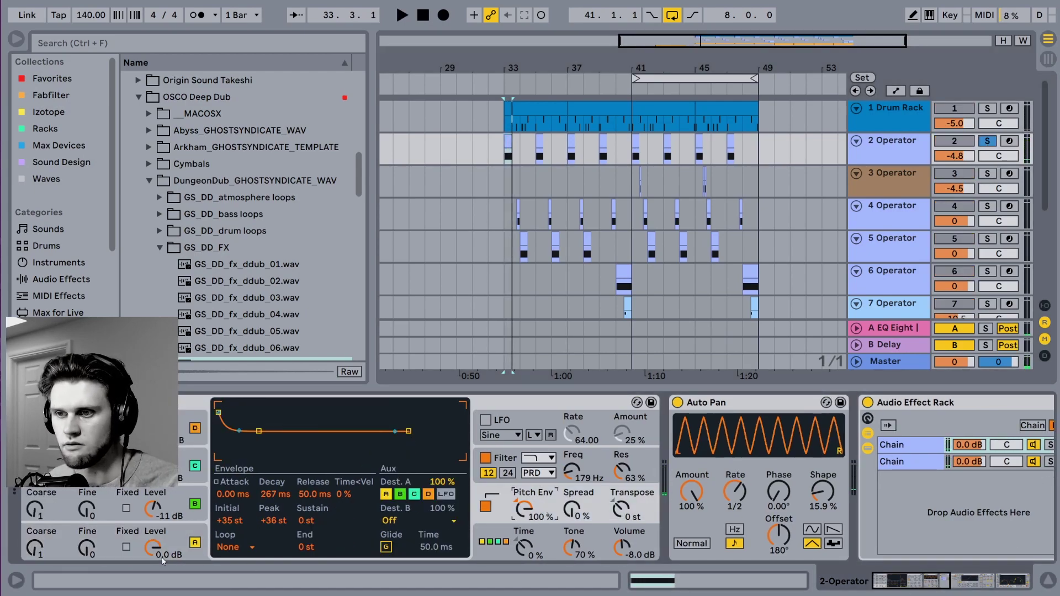
left_click(178, 533)
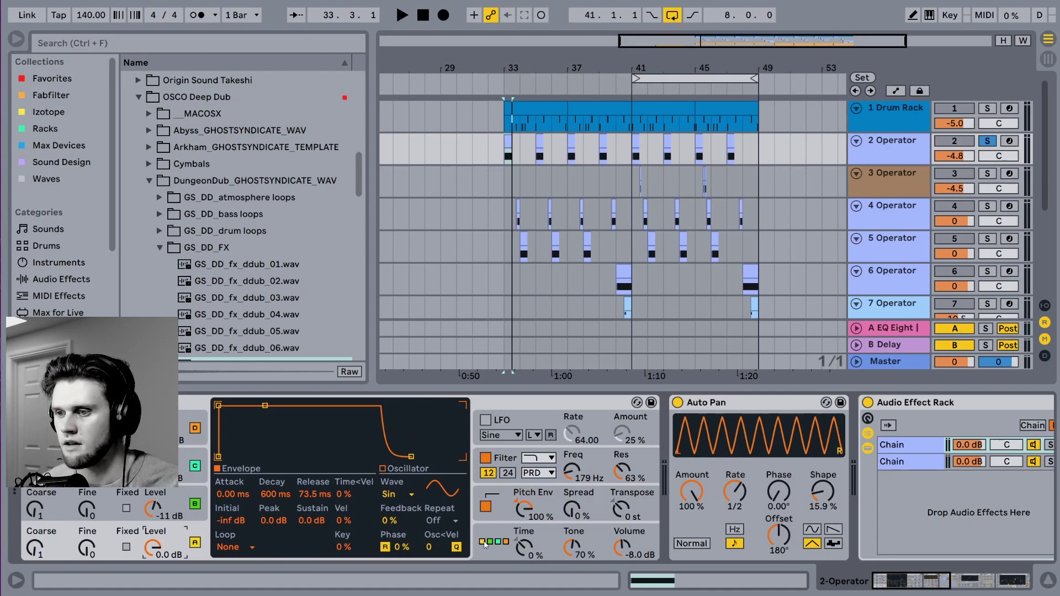
Try Operator's fully stacked algorithm while playing the track 2 clip, and restore the algorithm with all four oscillators in parallel.
left_click(487, 521)
left_click(500, 537)
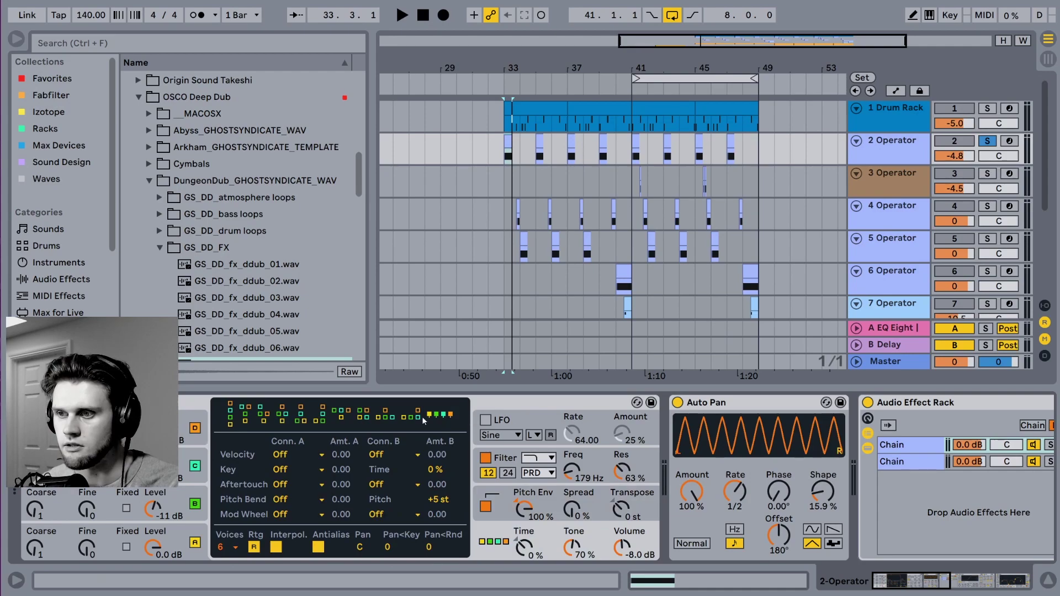
left_click(230, 416)
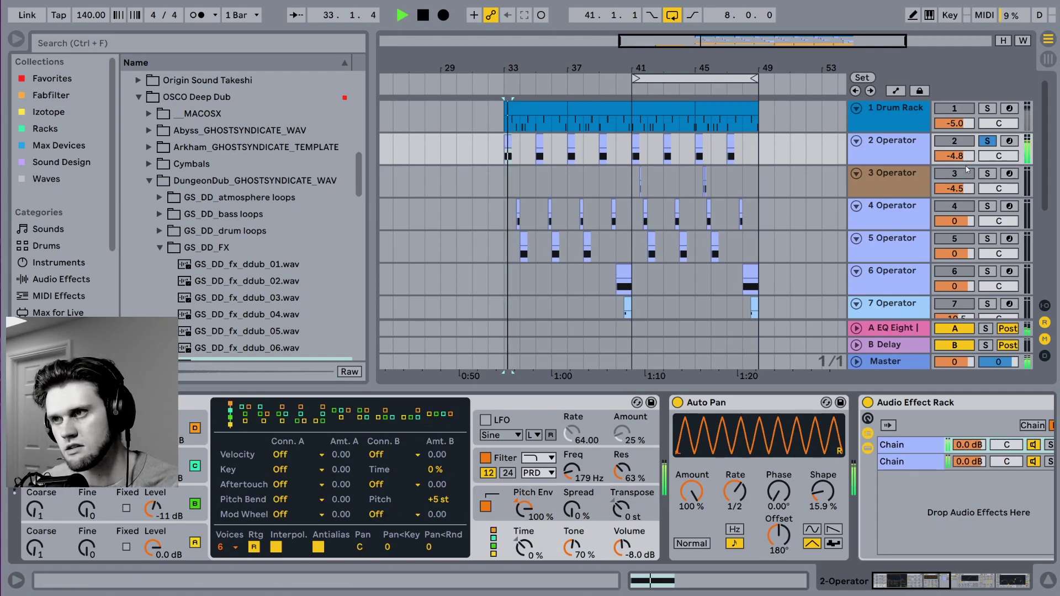
left_click(445, 415)
key("space")
key("space")
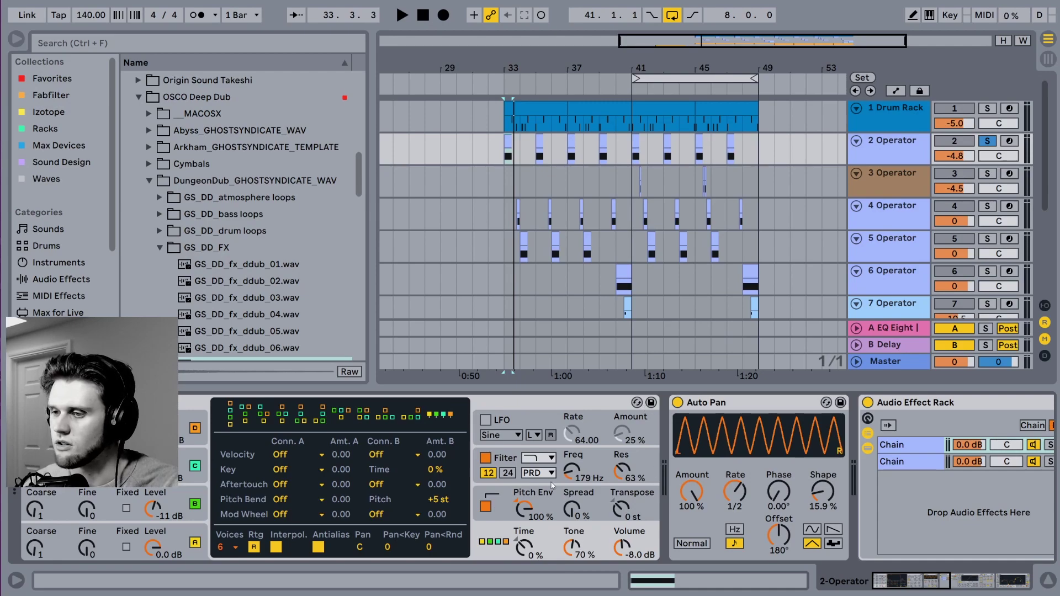
Set the initial value of Operator's pitch envelope to +36 st.
left_click(524, 517)
left_click(217, 521)
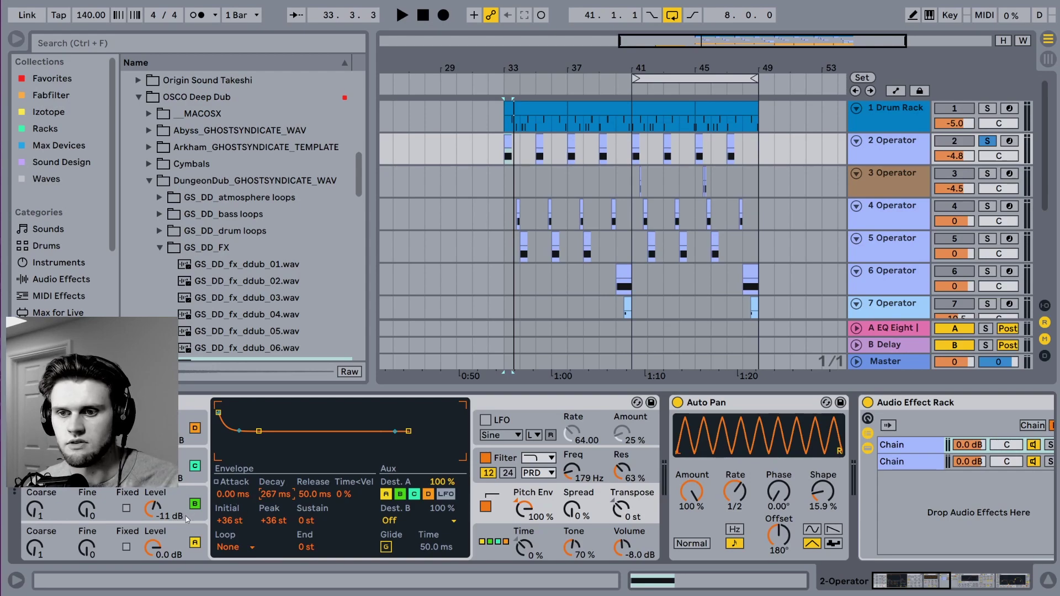
Set oscillator B's level to -12 dB, keeping its Square 3 wave, and play the track 2 clip.
left_click(182, 536)
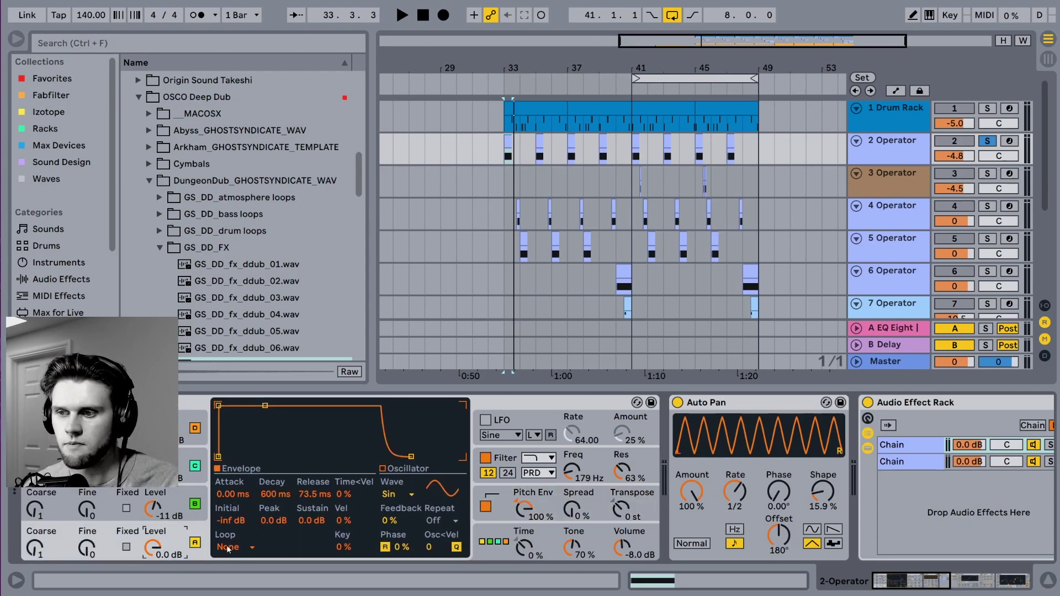
left_click(175, 500)
left_click(386, 494)
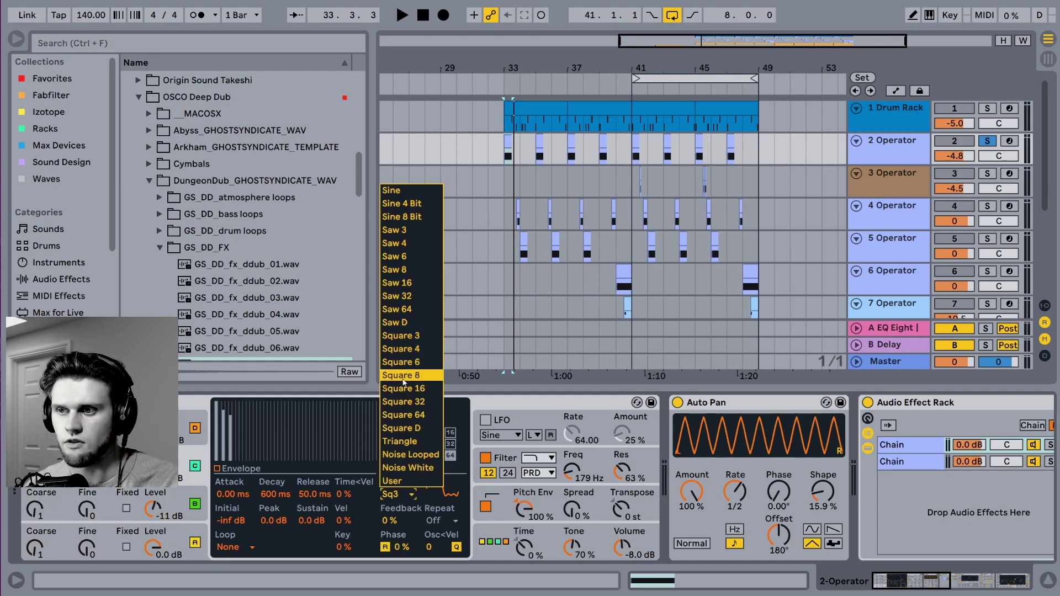
left_click(395, 506)
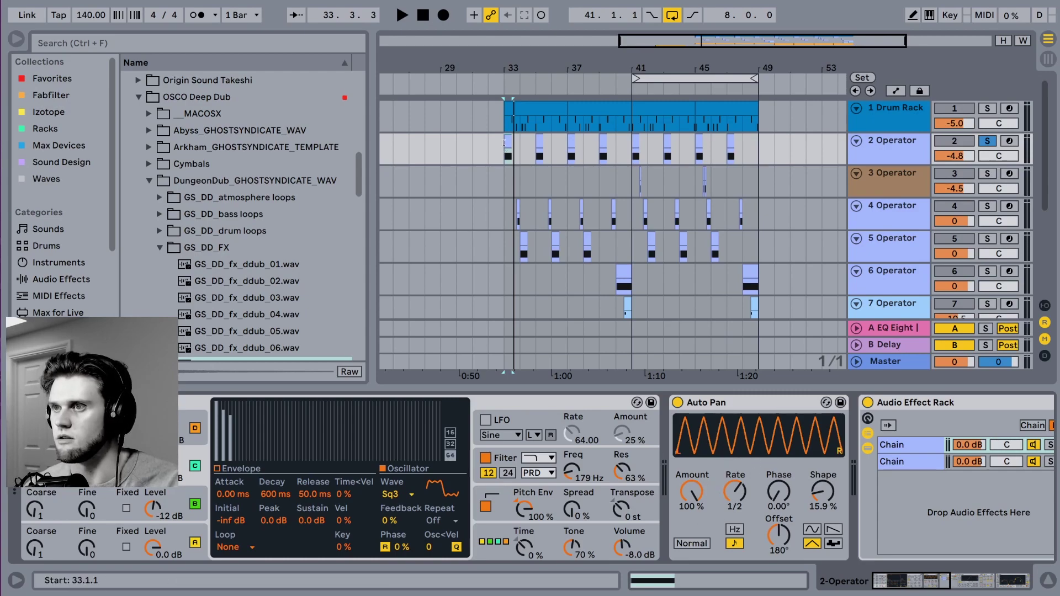
key("space")
key("space")
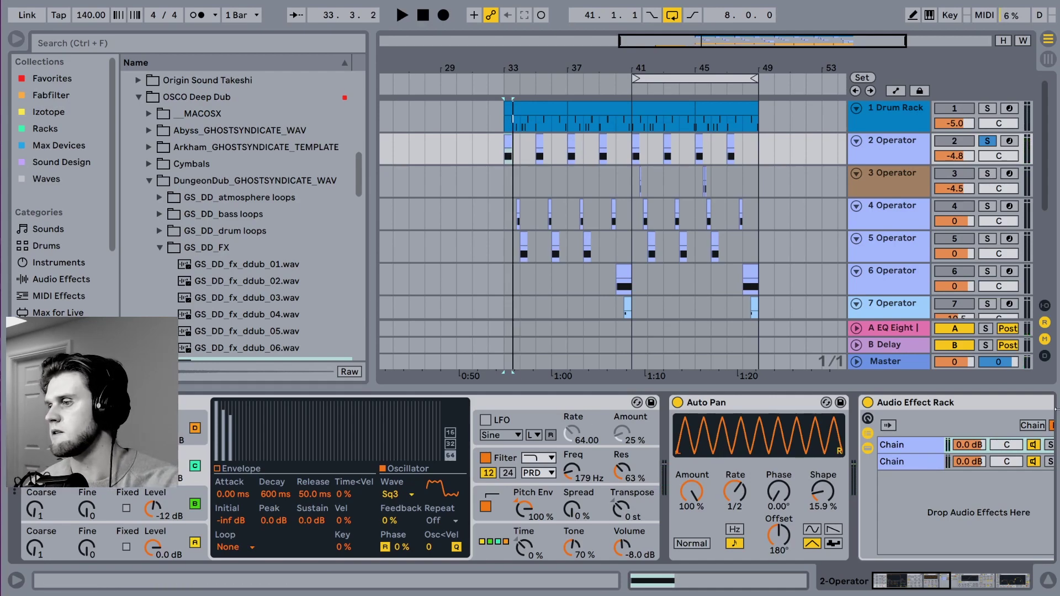
Compare the devices in the two chains of the Audio Effect Rack on track 2.
left_click(966, 582)
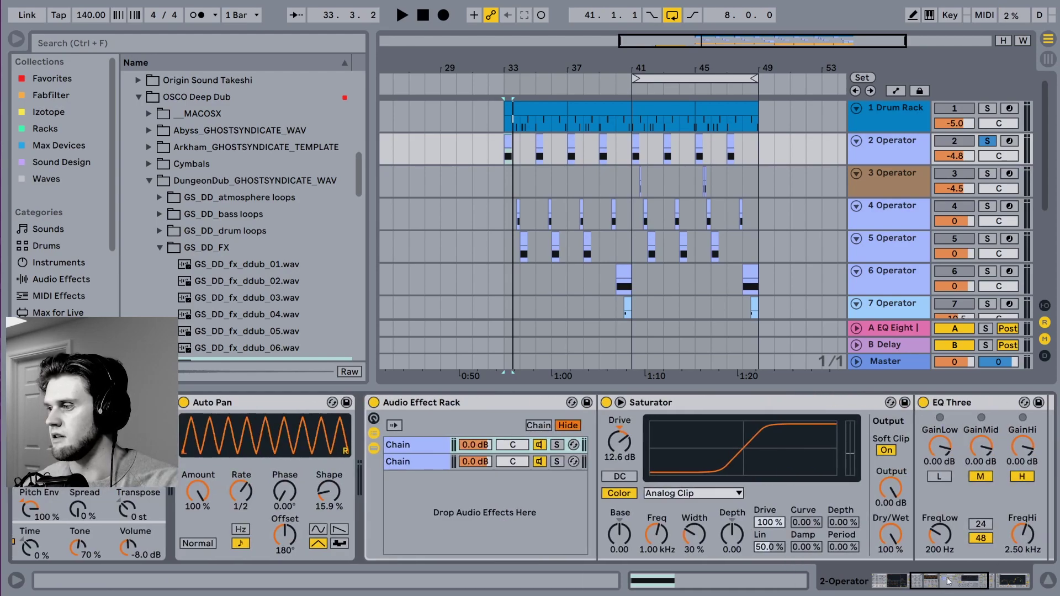
left_click(403, 447)
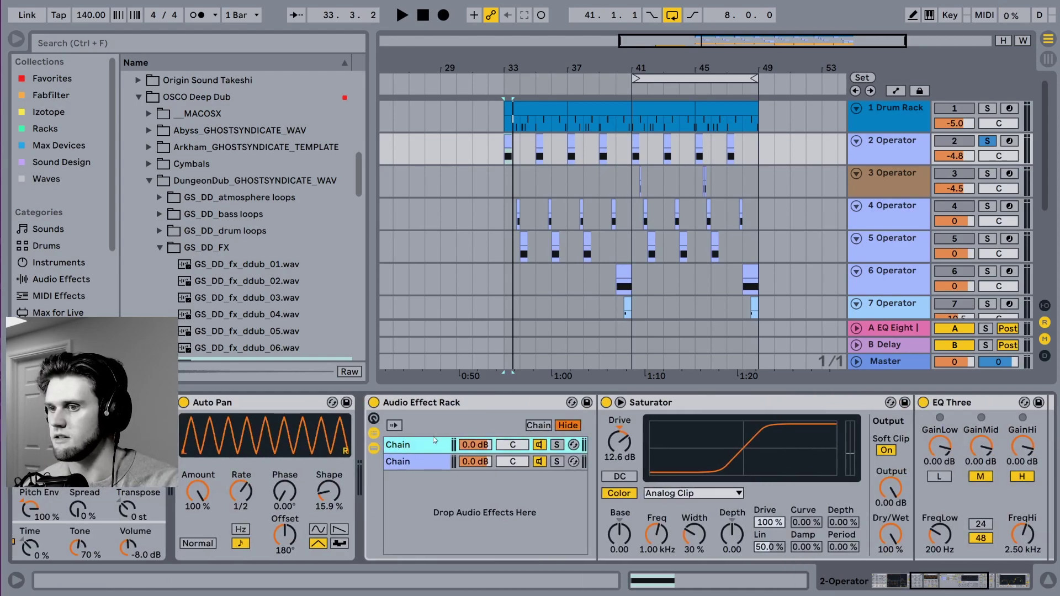
left_click(414, 459)
left_click(413, 449)
left_click(414, 464)
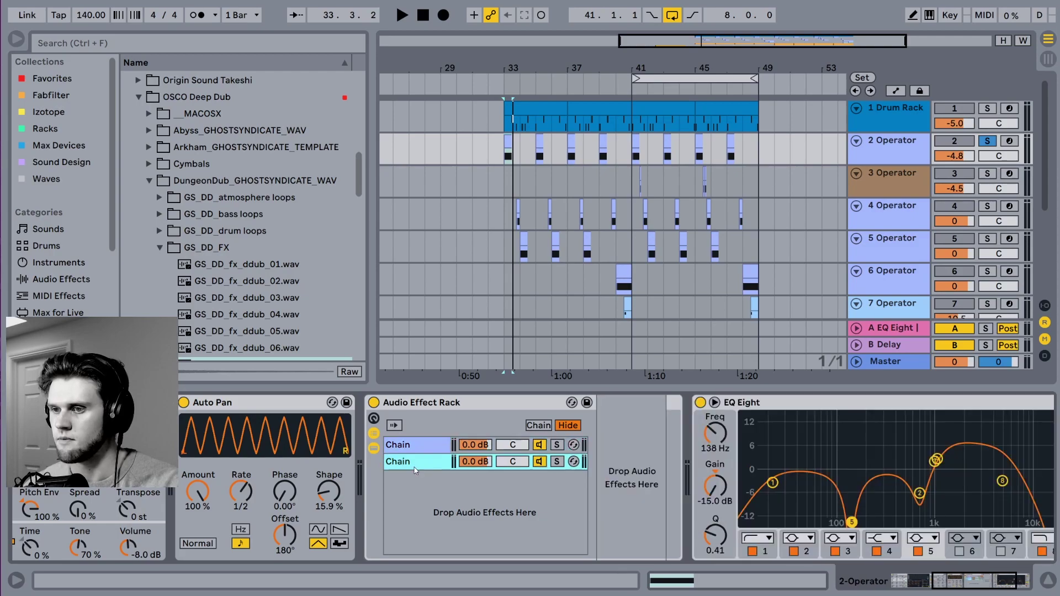
left_click(435, 448)
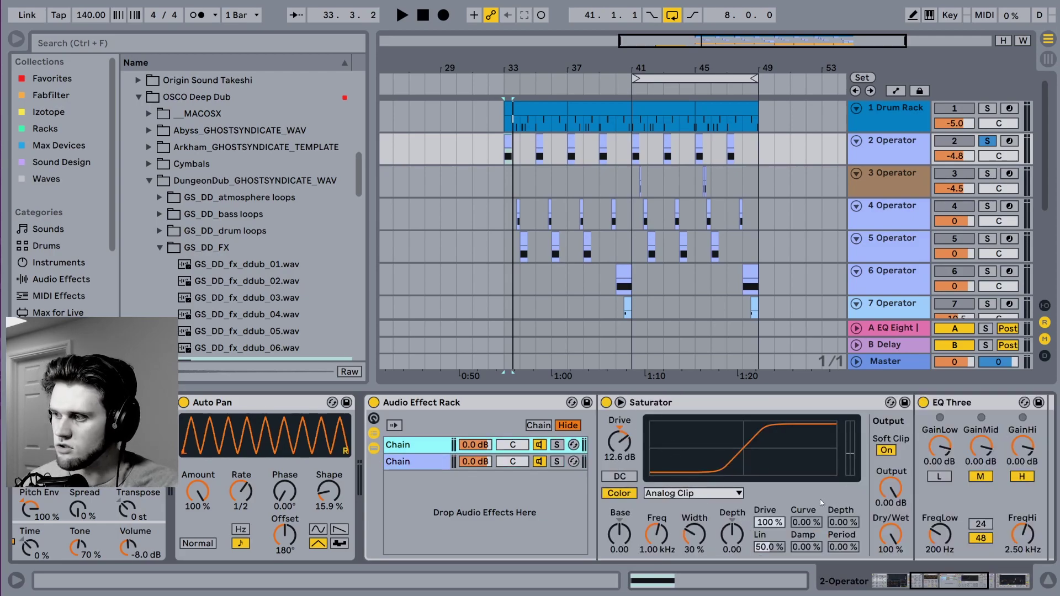
Try enabling the low band of the first chain's EQ Three during playback, and turn it off again.
left_click_drag(950, 579, 969, 580)
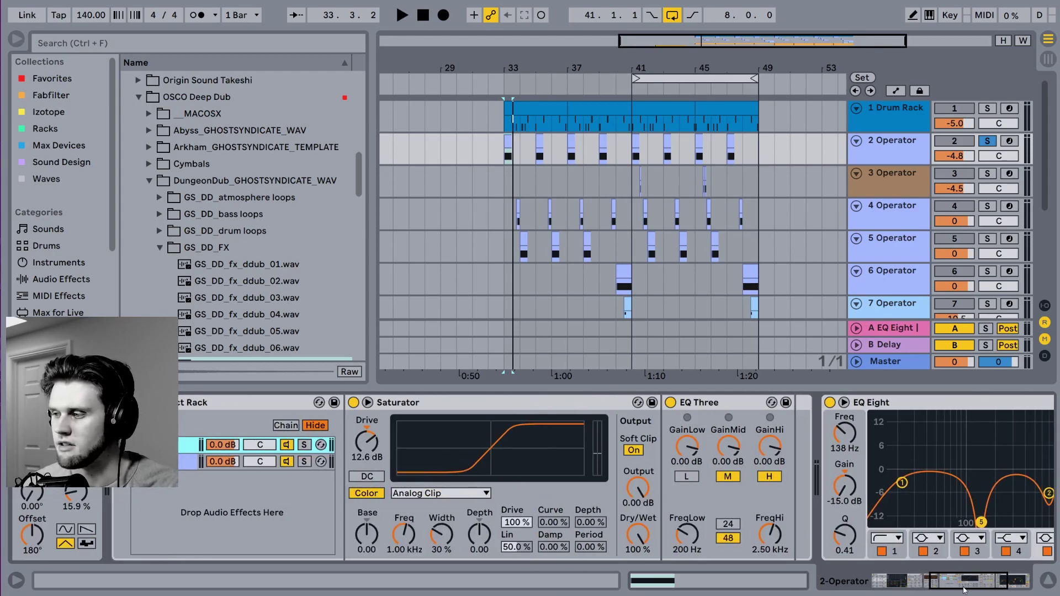
left_click_drag(965, 590, 970, 582)
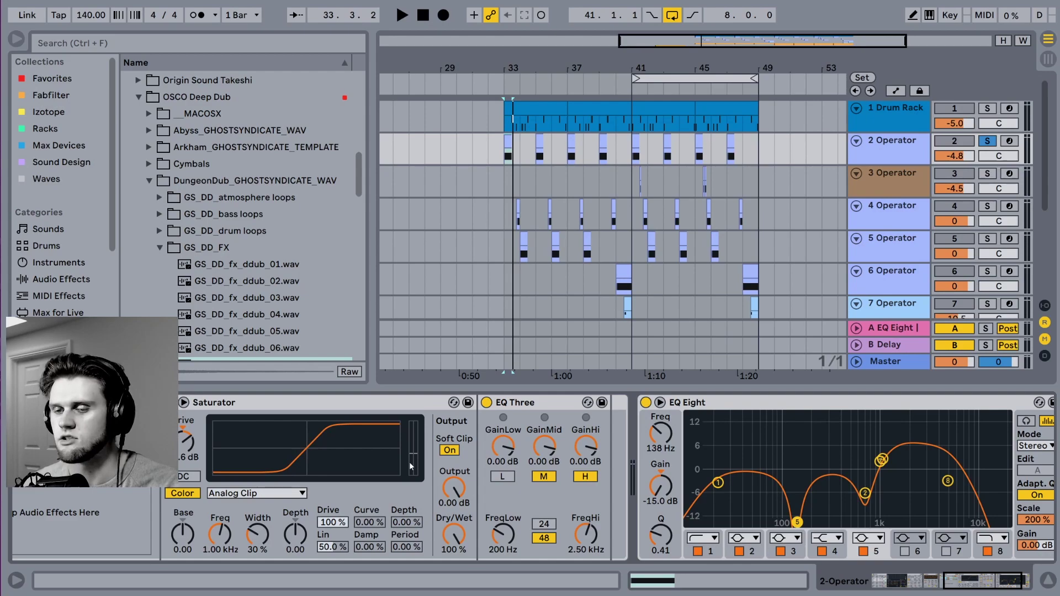
left_click(503, 477)
key("space")
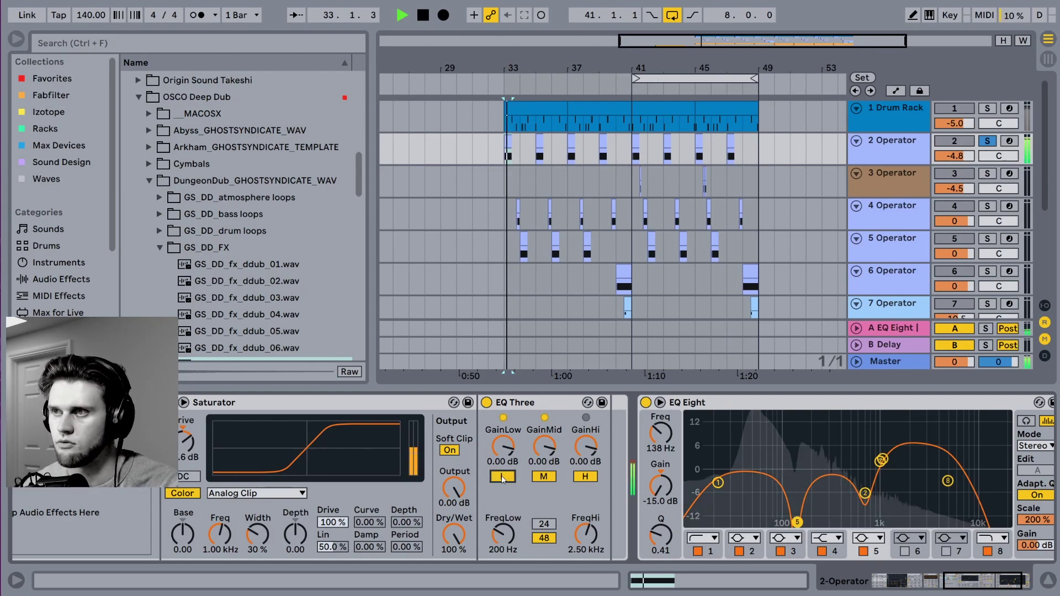
left_click(504, 478)
key("space")
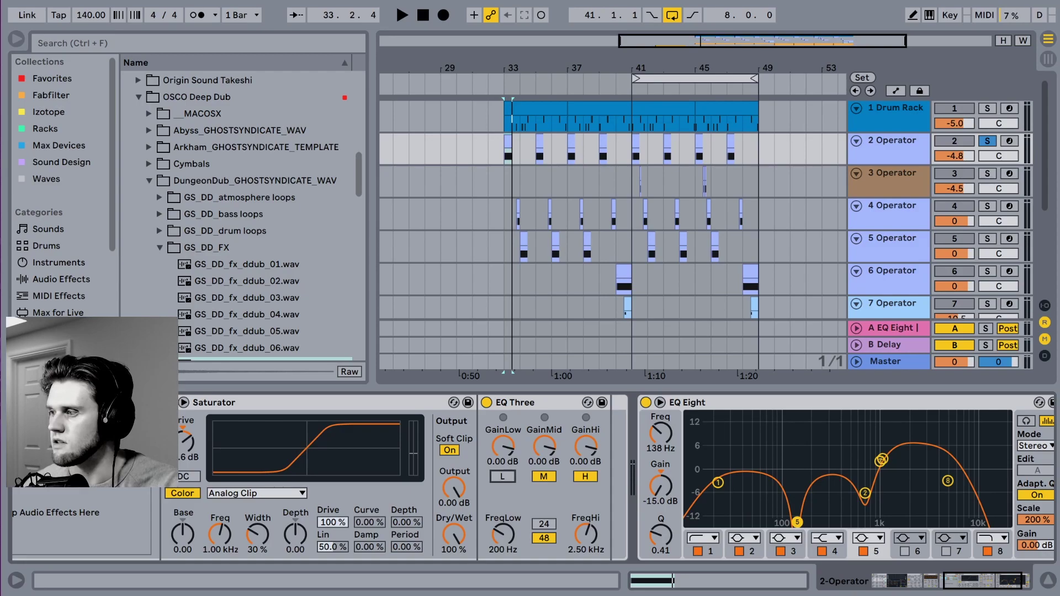
Inspect band 2 of the EQ Eight on track 2 Operator, and unsolo the track.
left_click(1053, 581)
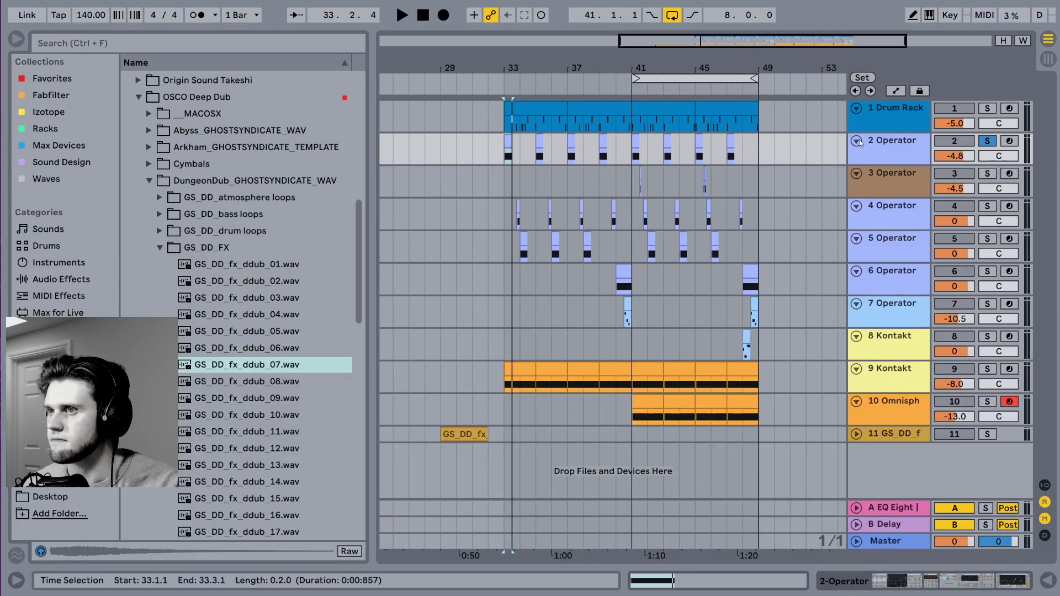
left_click(942, 583)
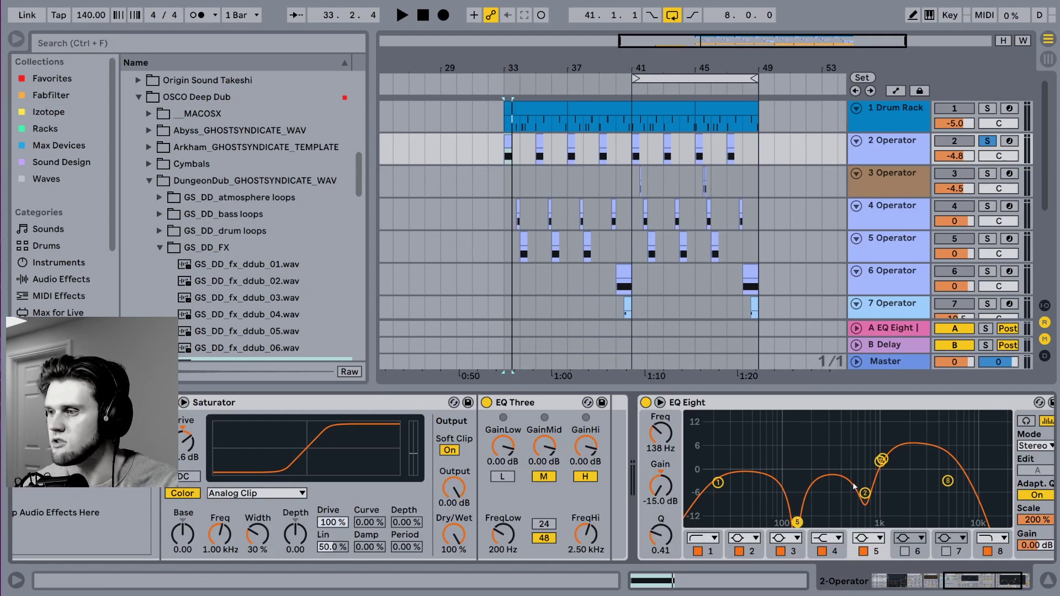
left_click(867, 496)
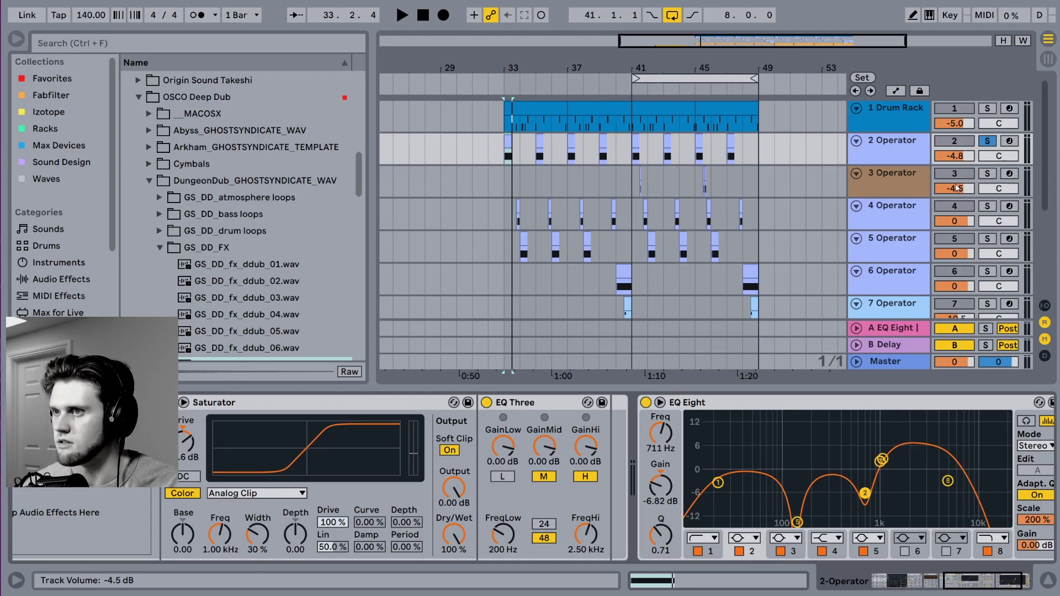
left_click(988, 142)
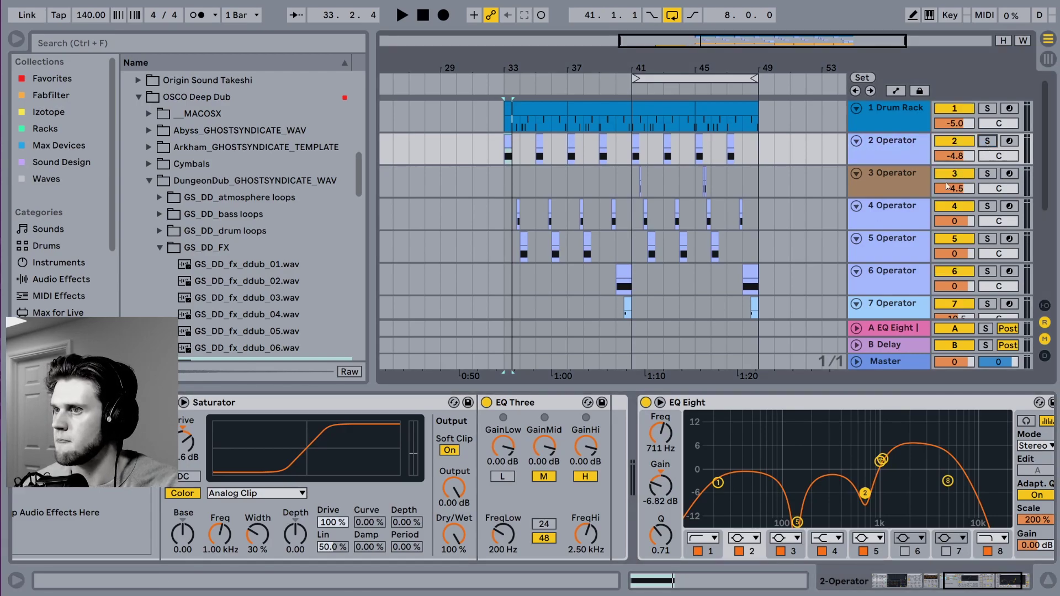
Show the devices of track 4 Operator, solo the track and listen to its first clip.
left_click(880, 206)
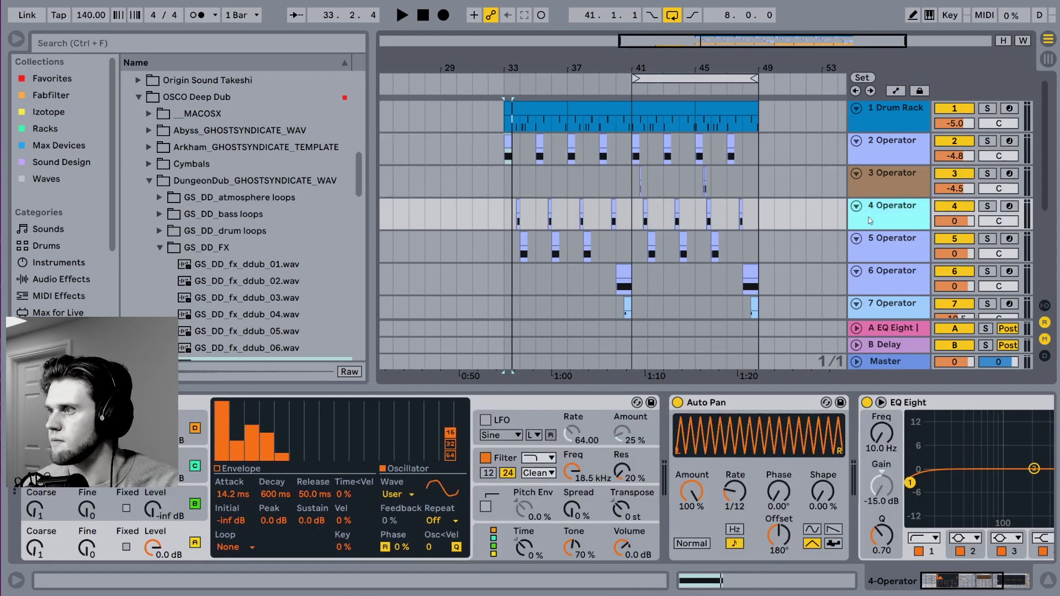
left_click(519, 213)
left_click(988, 206)
key("space")
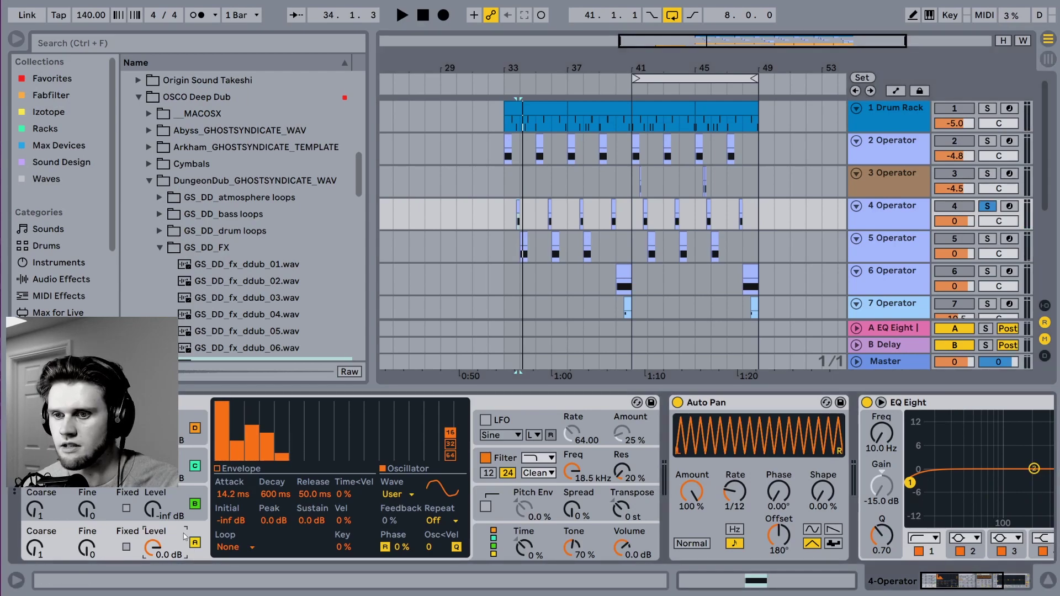
Try removing the upper harmonics from oscillator A on track 4 Operator, listen to the result, and redraw them.
mouse_move(237, 453)
left_mouse_down()
mouse_move(240, 476)
mouse_move(258, 487)
left_mouse_up()
left_click_drag(266, 442, 272, 495)
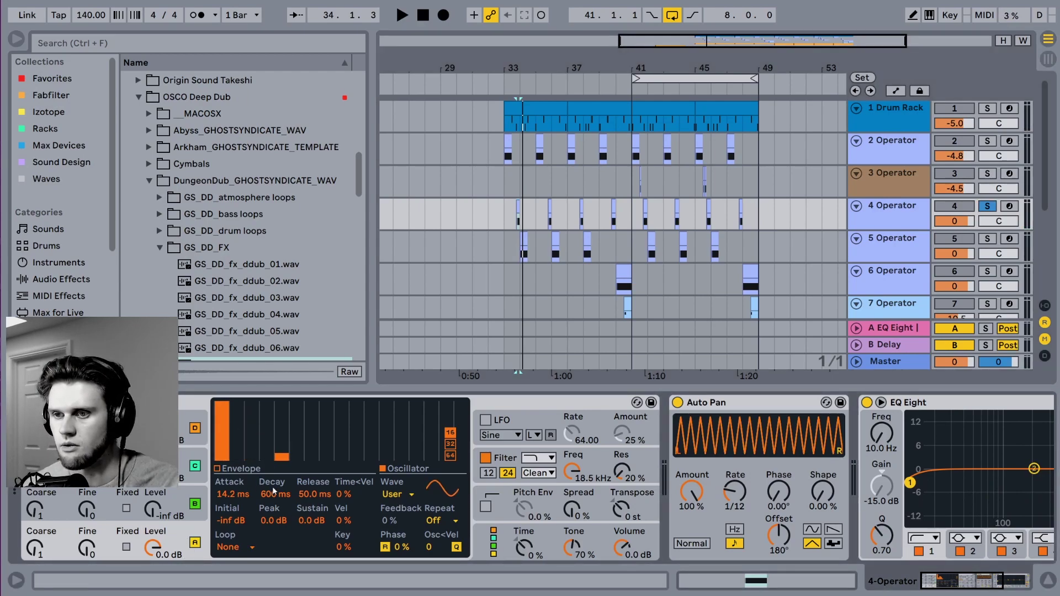
left_click_drag(287, 453, 285, 495)
key("space")
key("space")
mouse_move(238, 454)
left_mouse_down()
mouse_move(257, 427)
mouse_move(281, 447)
left_mouse_up()
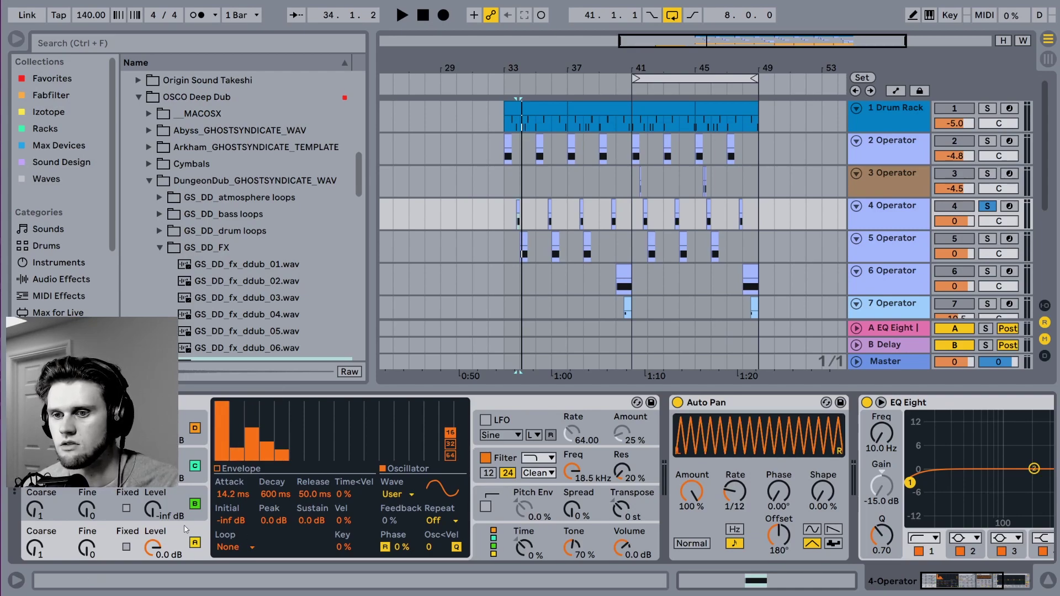
Reset oscillator A to a Sin wave and show 16 partials in its harmonic editor.
left_click(215, 475)
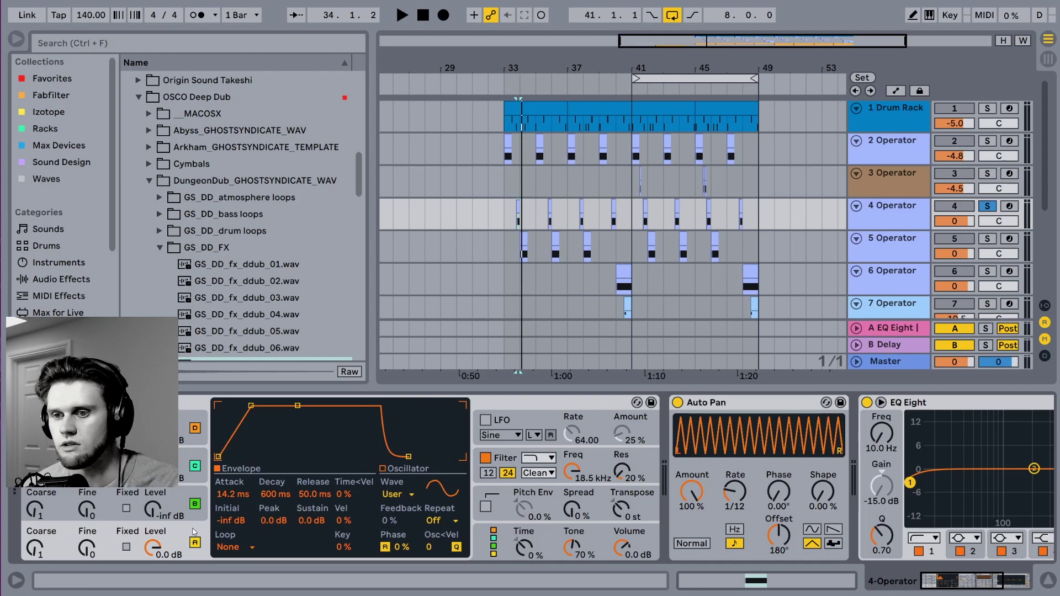
left_click(382, 469)
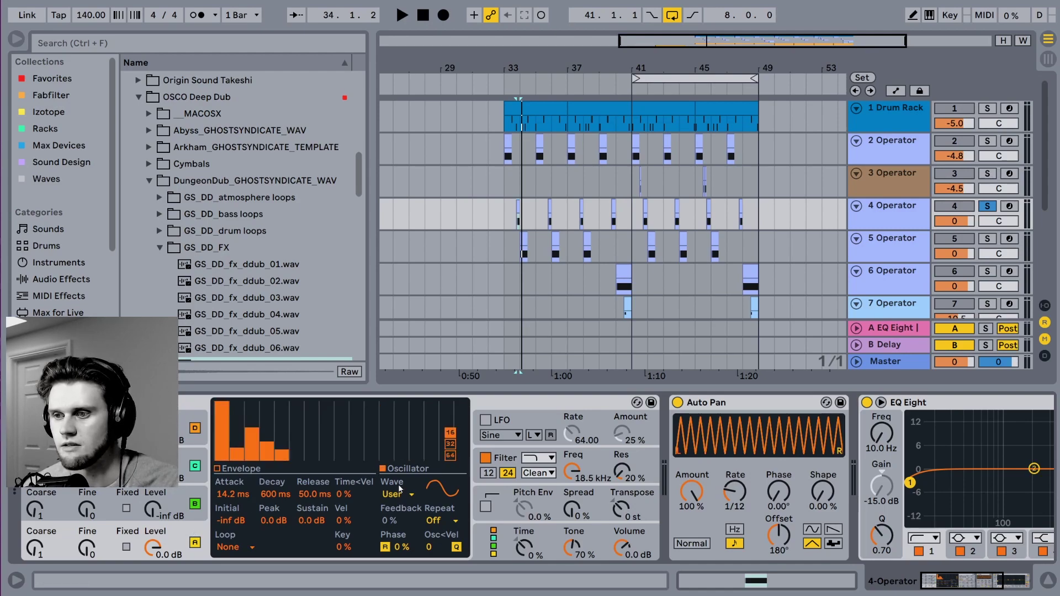
left_click(399, 484)
left_click(398, 204)
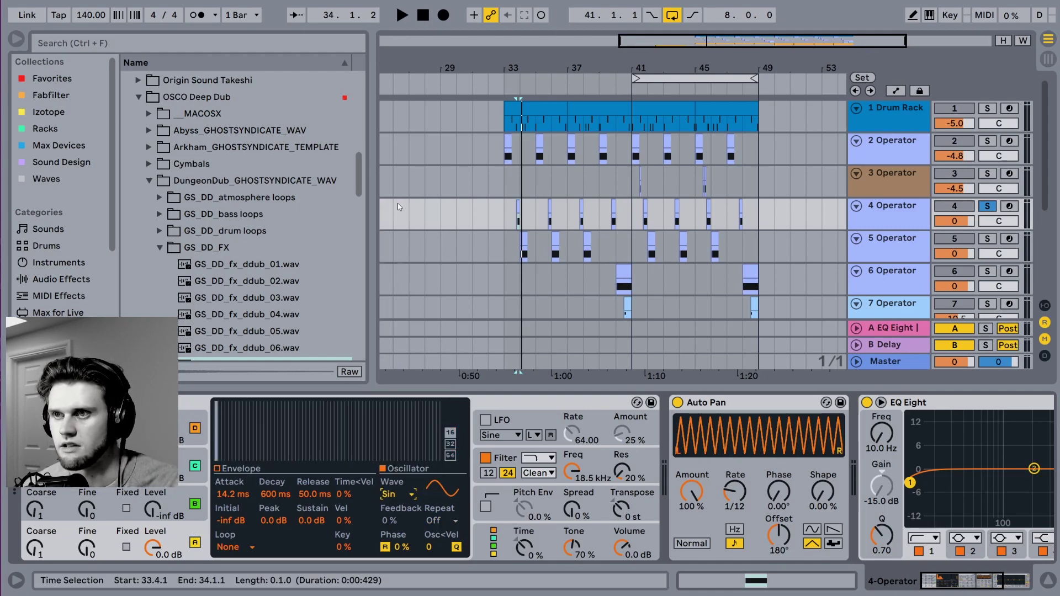
left_click(451, 456)
left_click(452, 434)
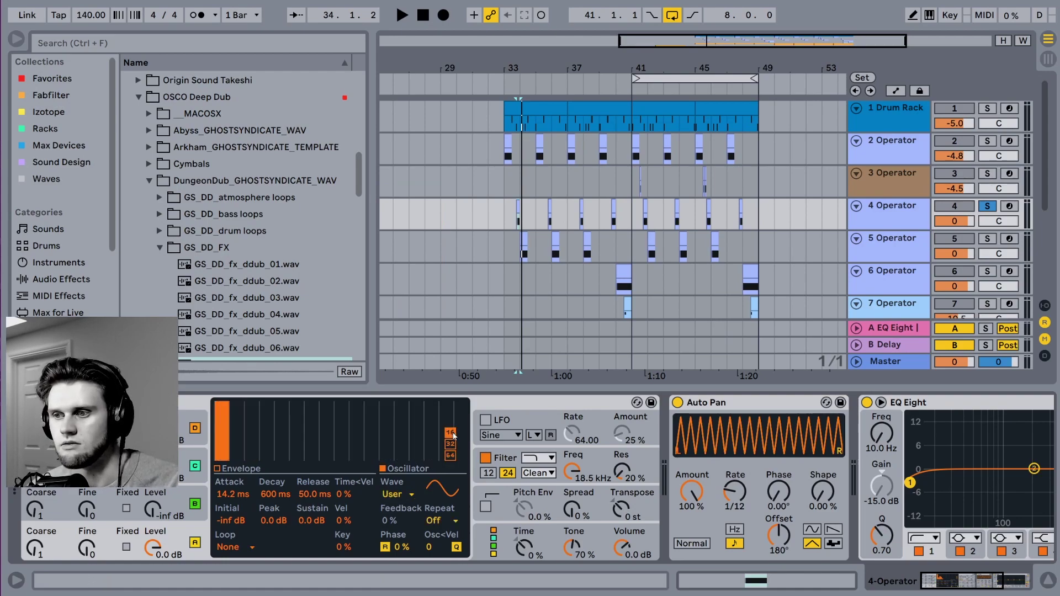
Try a second harmonic at about -4.9 dB on oscillator A, comparing its sound with the fundamental alone.
mouse_move(241, 438)
left_mouse_down()
mouse_move(252, 423)
mouse_move(268, 442)
left_mouse_up()
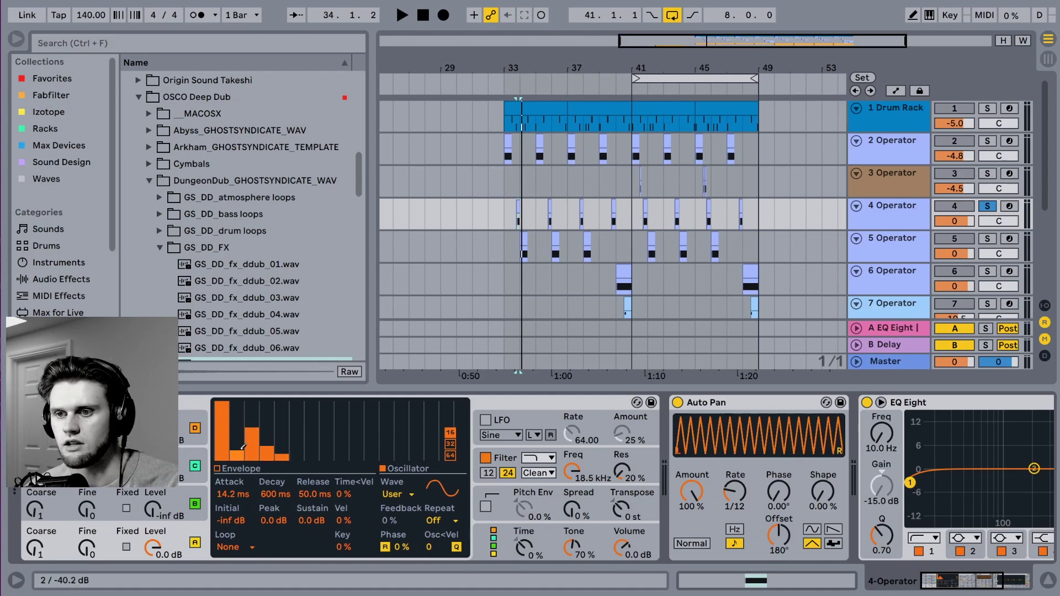
mouse_move(238, 451)
left_mouse_down()
mouse_move(241, 469)
mouse_move(288, 470)
left_mouse_up()
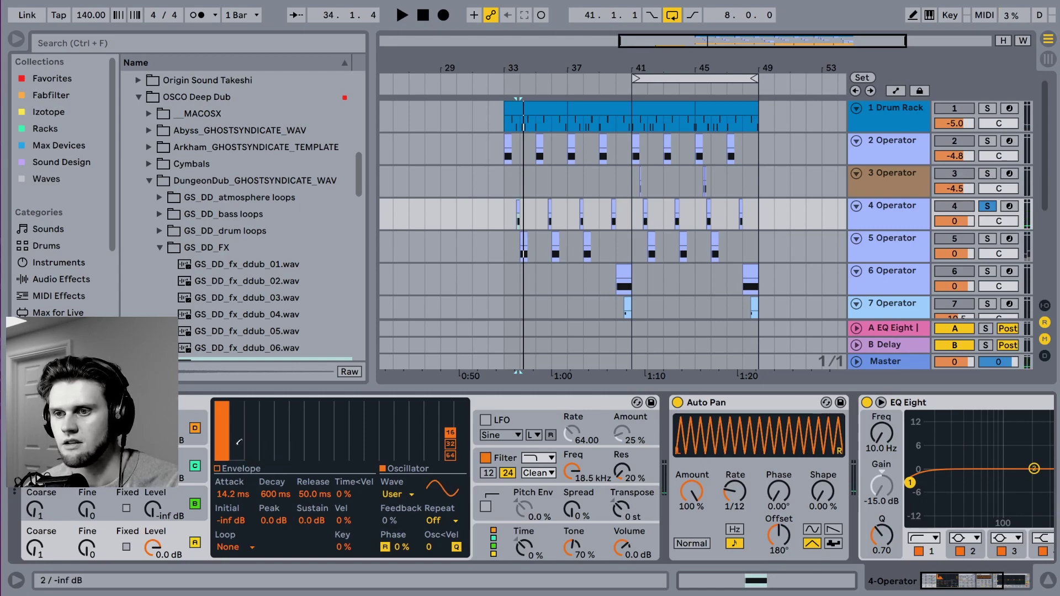
key("space")
left_click_drag(240, 441, 238, 404)
key("space")
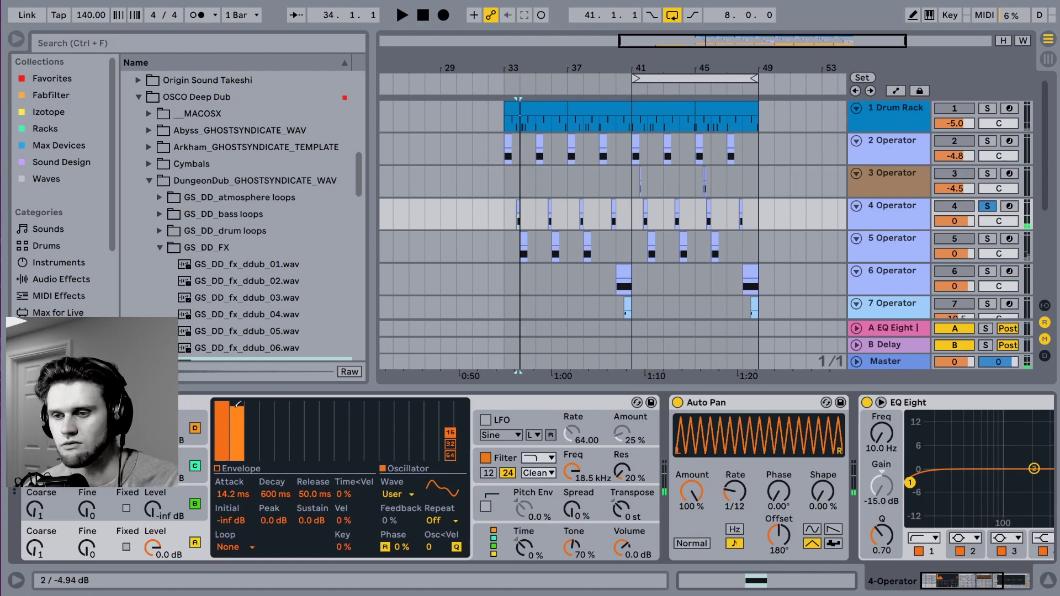
Lower oscillator A's second harmonic to a faint level, draw the third at about -20.5 dB, and listen.
left_click_drag(239, 405, 241, 441)
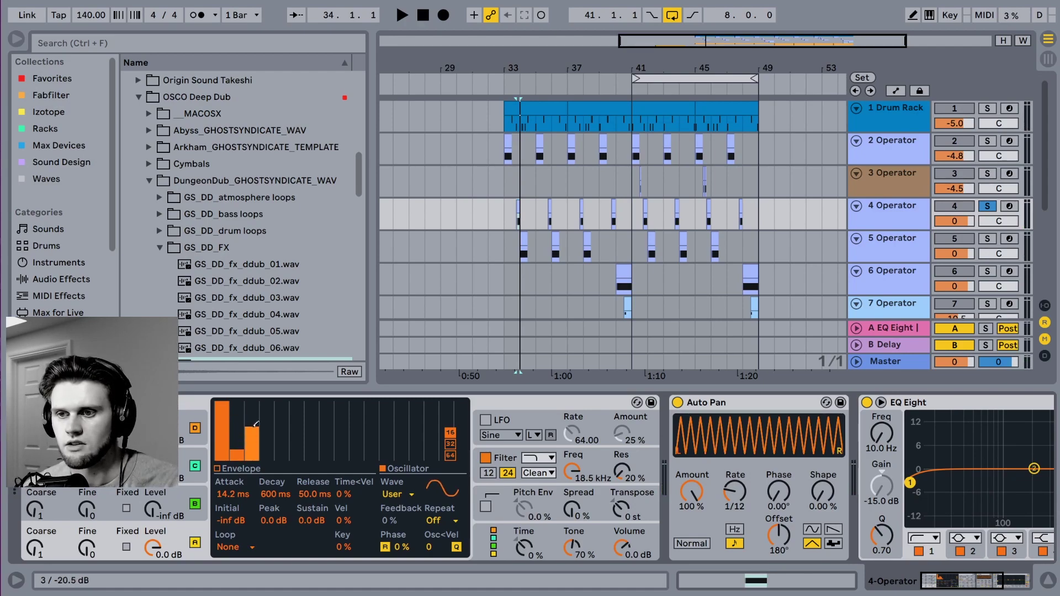
mouse_move(257, 430)
left_mouse_down()
mouse_move(260, 411)
mouse_move(258, 424)
left_mouse_up()
key("space")
key("space")
key("space")
key("space")
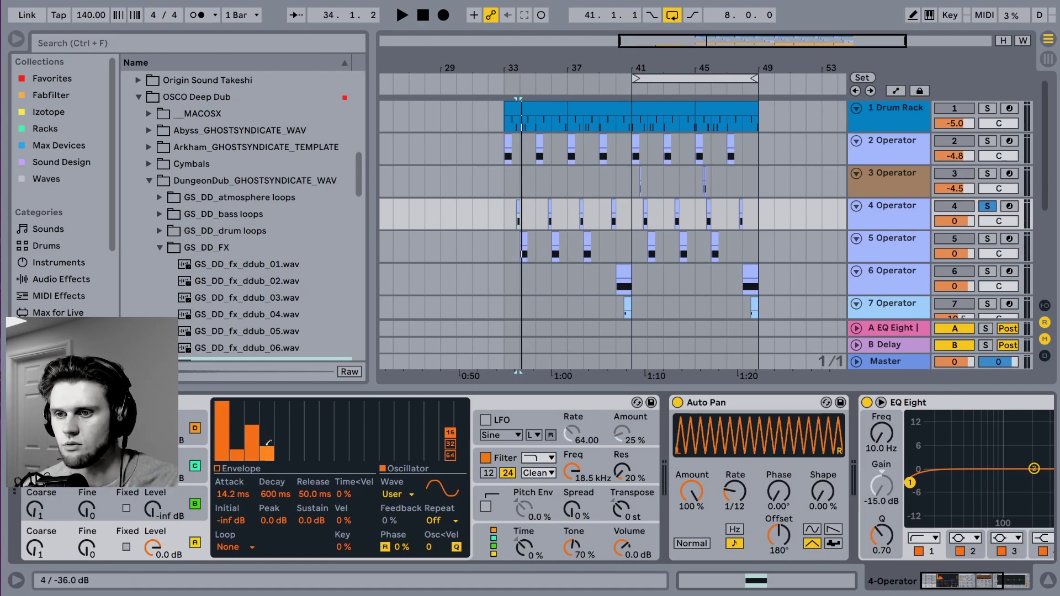
Draw quiet fourth and fifth harmonics on oscillator A, touch up the second one, and listen to the sound.
left_click_drag(273, 446, 272, 440)
key("space")
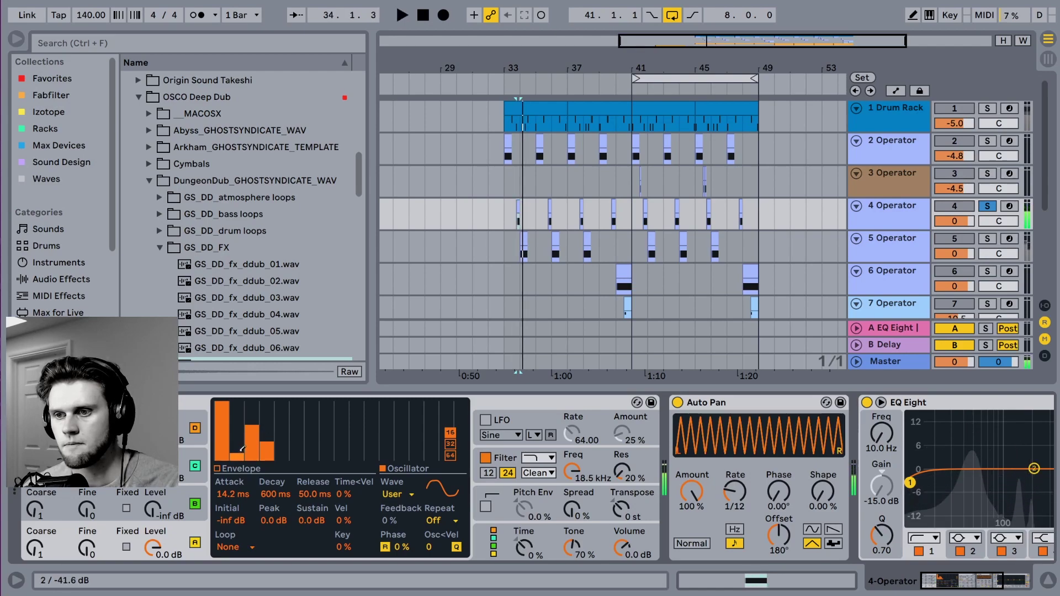
left_click(285, 450)
key("space")
key("space")
left_click(240, 454)
key("space")
key("space")
key("space")
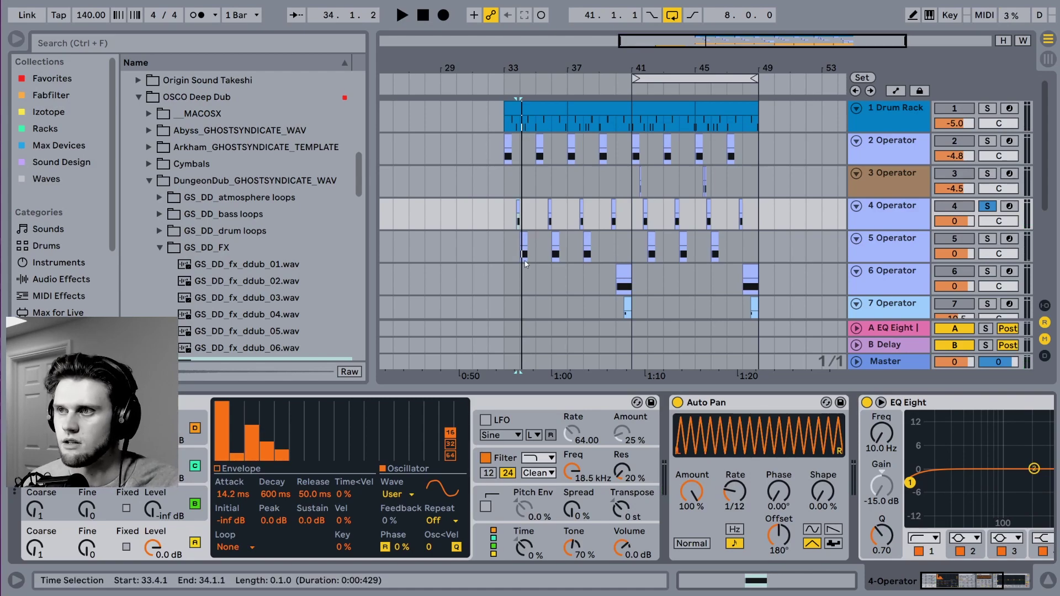
Listen repeatedly to track 4 Operator's first clip while examining its Auto Pan, EQ Eight and the rest of its device chain.
double_click(519, 147)
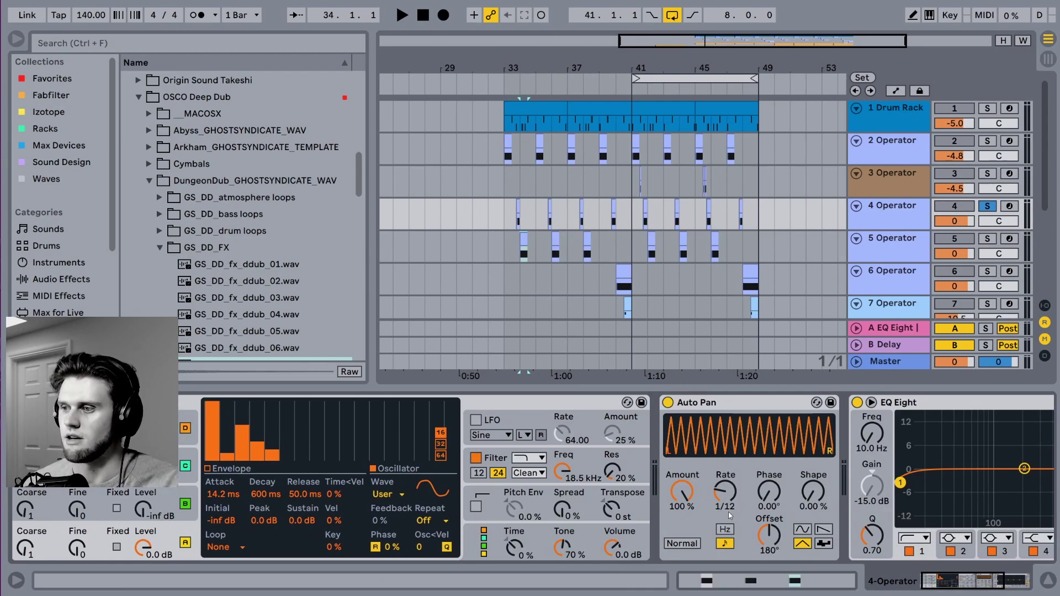
scroll(866, 548, "right", 3)
left_click(527, 217)
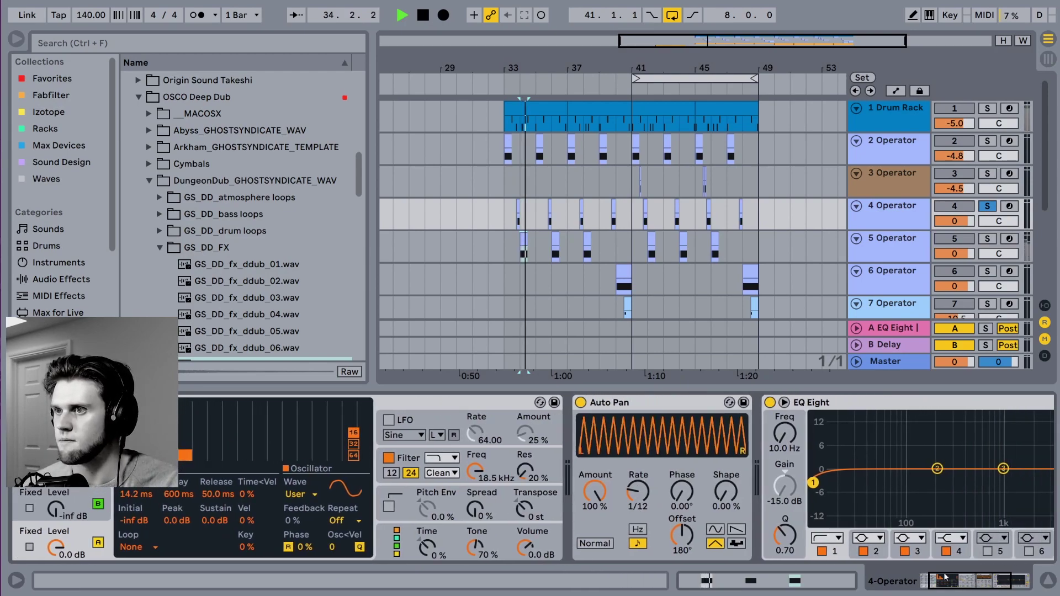
left_click(516, 205)
key("space")
left_click(518, 204)
key("space")
key("space")
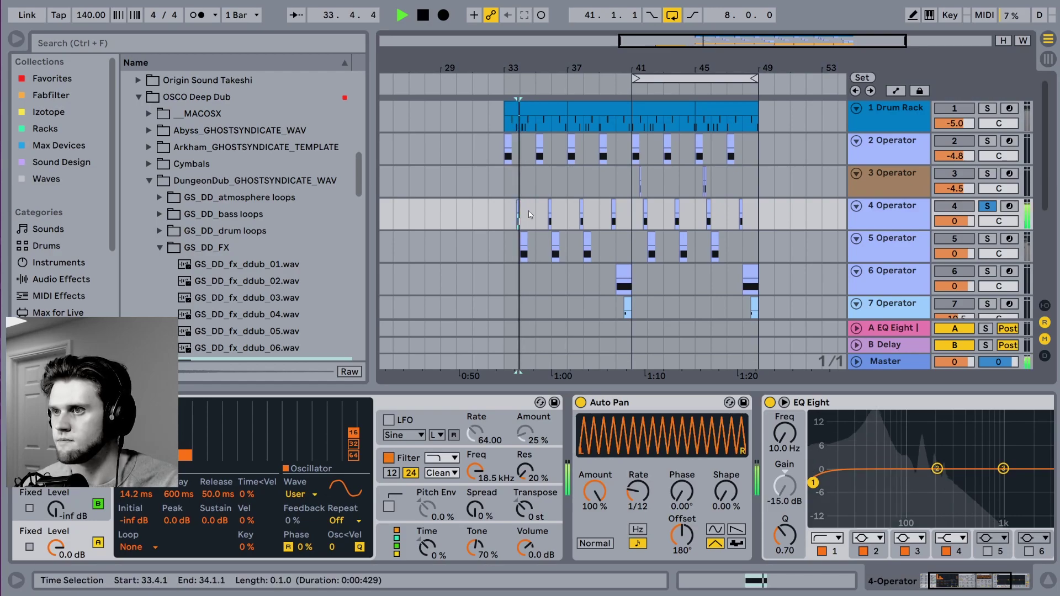
key("space")
key("space")
key("space")
key("space")
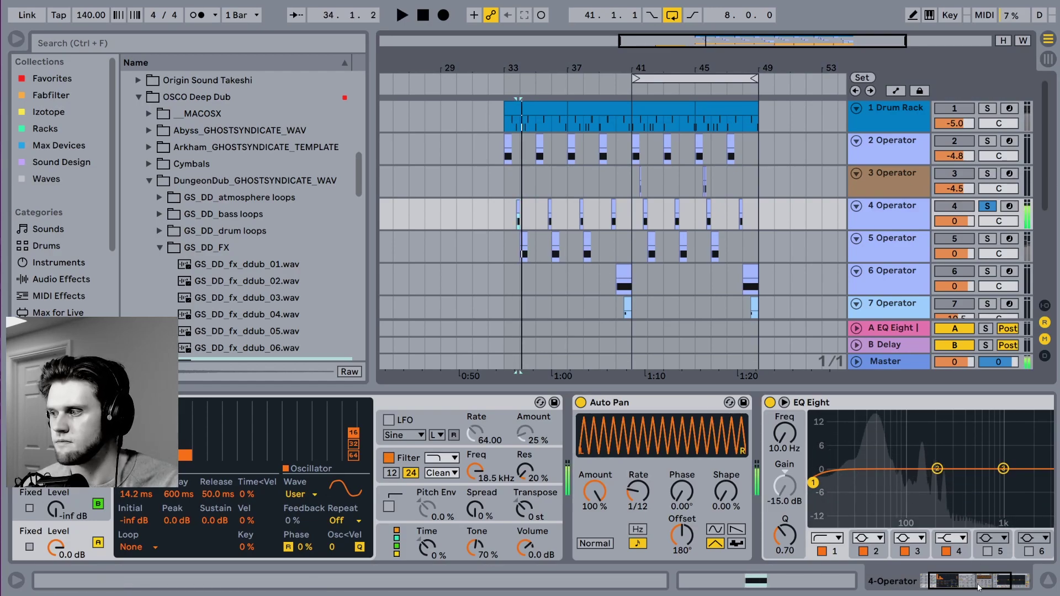
key("space")
scroll(828, 469, "right", 5)
Select and solo track 5 Operator, and play its first clip.
left_click(893, 236)
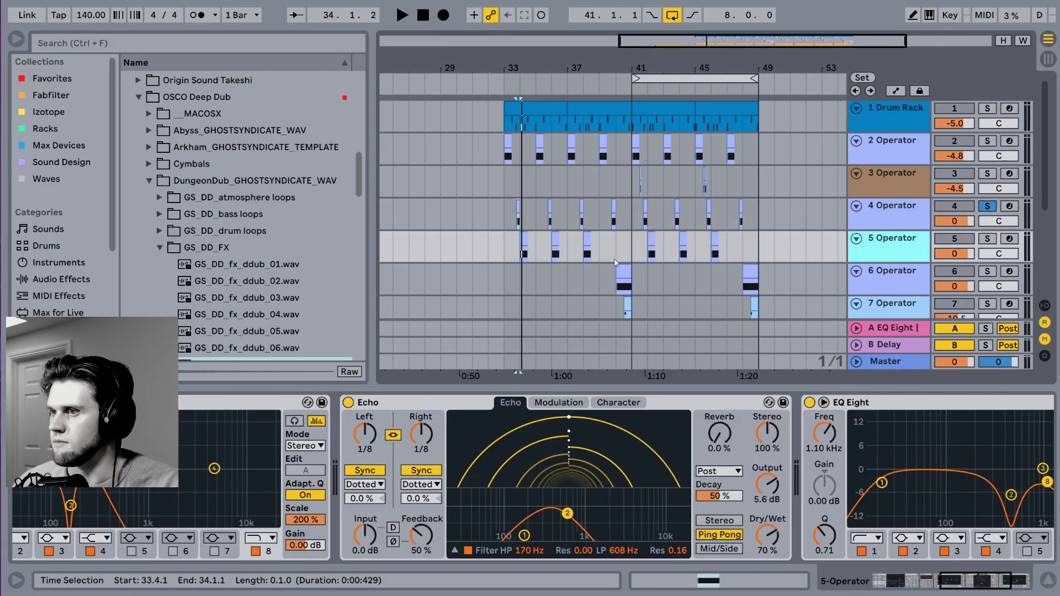
left_click_drag(705, 37, 707, 67)
left_click(987, 239)
key("space")
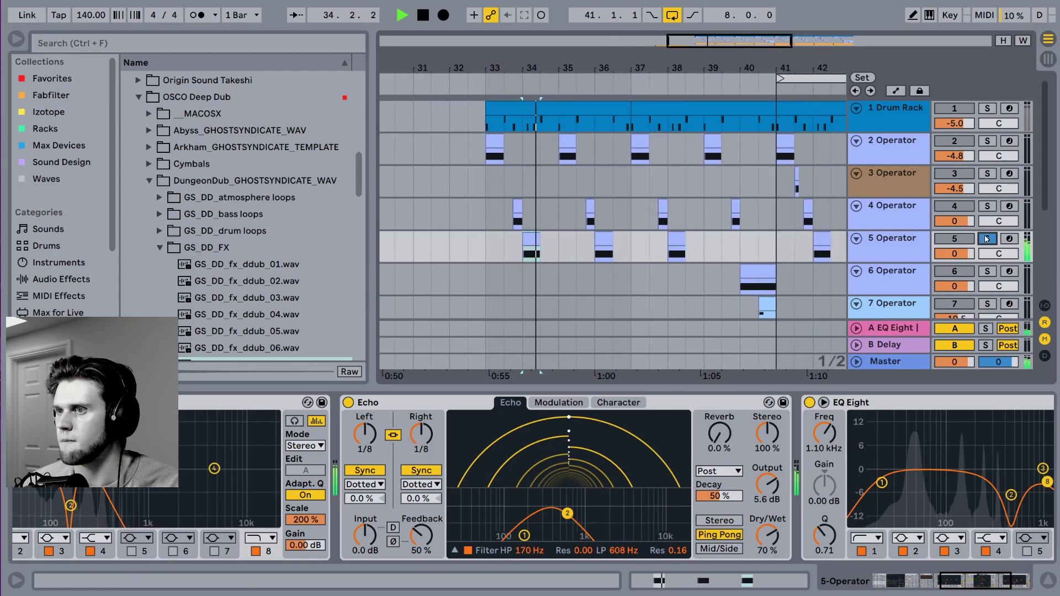
Compare the settings of oscillators A and B in track 5 Operator, and select its Auto Pan.
left_click_drag(960, 581, 864, 587)
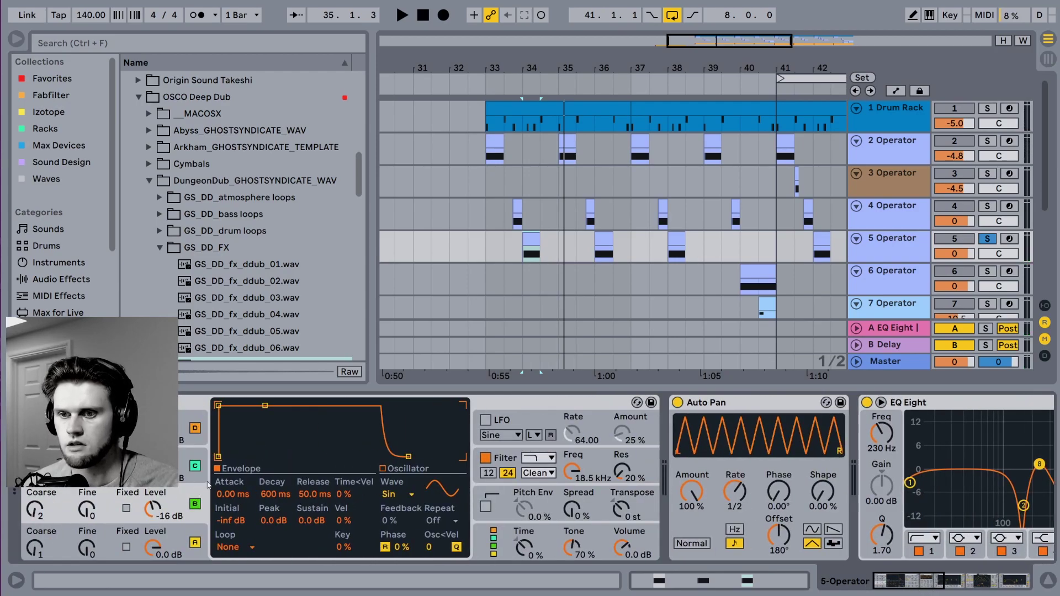
left_click(180, 537)
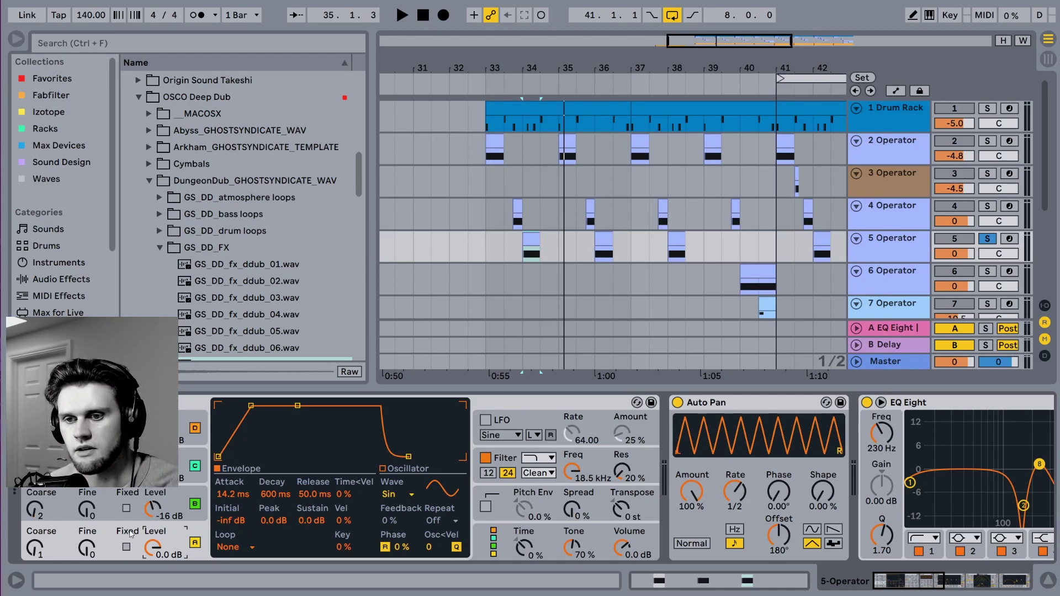
left_click(109, 488)
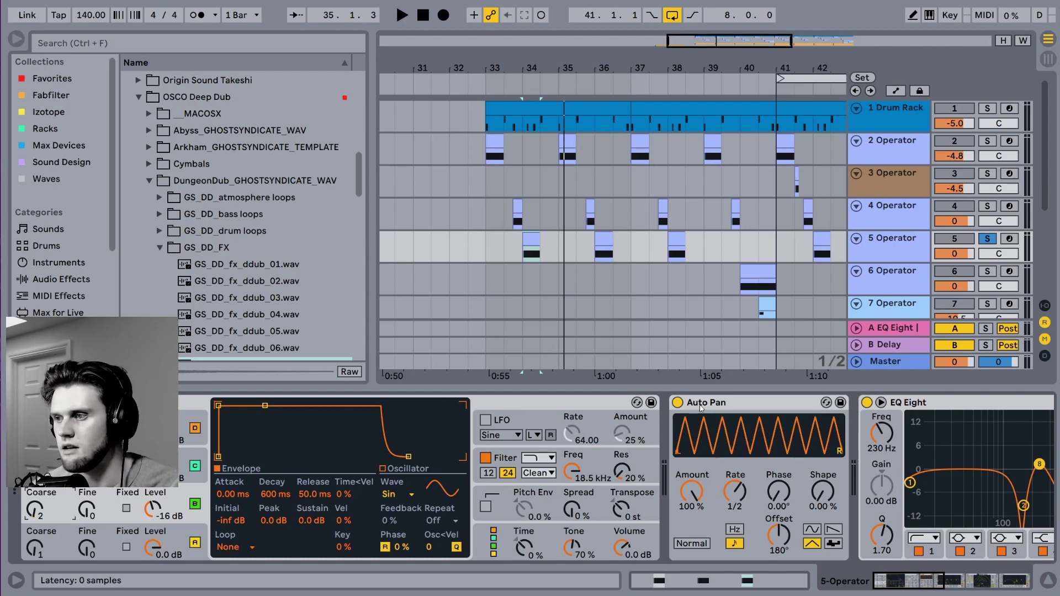
left_click(730, 403)
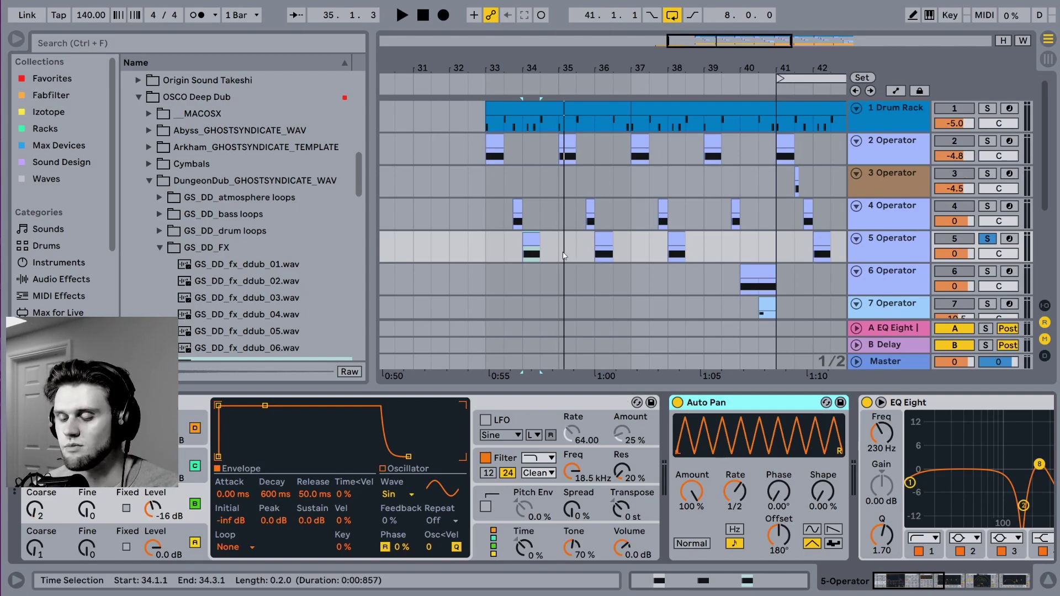
Arm track 5 Operator, play it from the computer keyboard in the C0 to D1 range, and compare with its clip.
left_click(1009, 240)
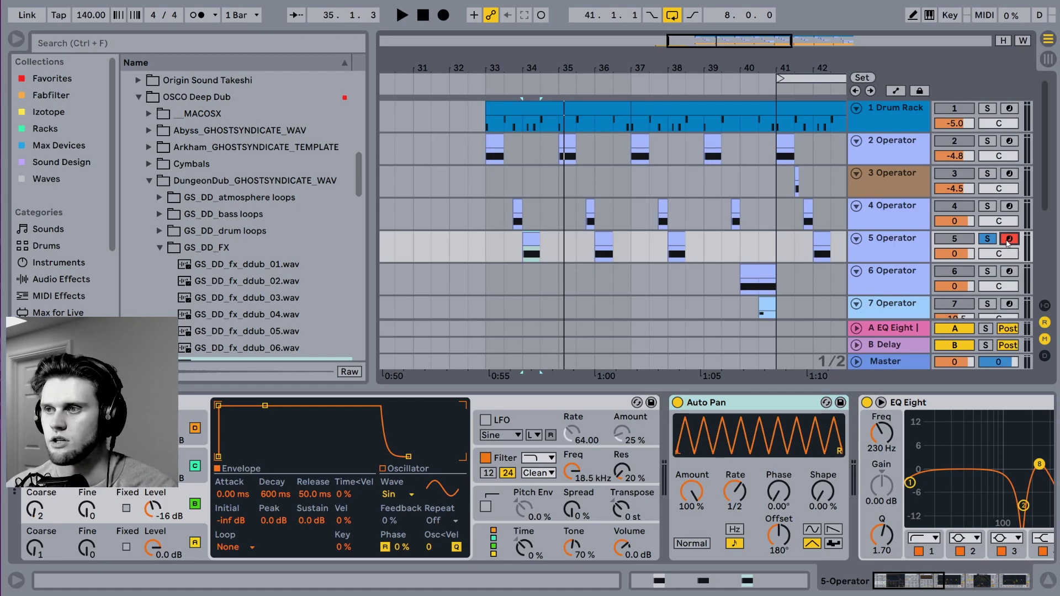
key("z")
key("a")
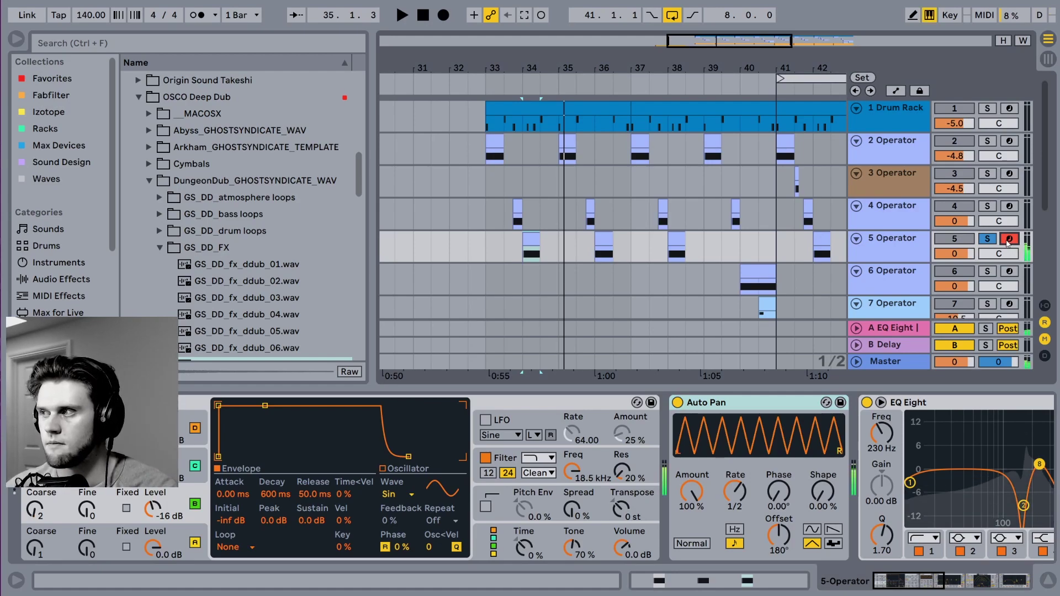
key("z")
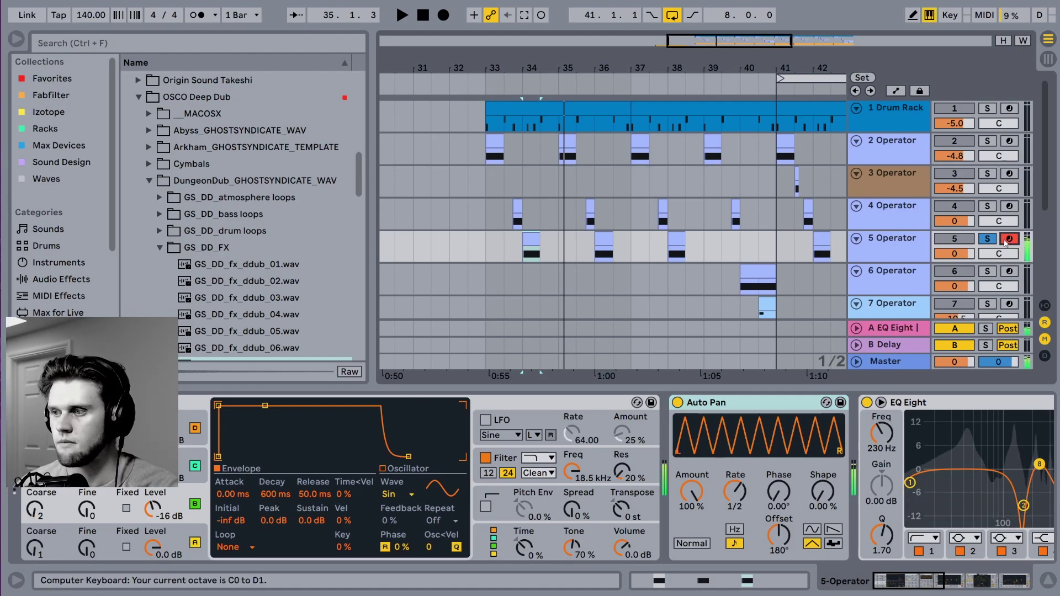
key("space")
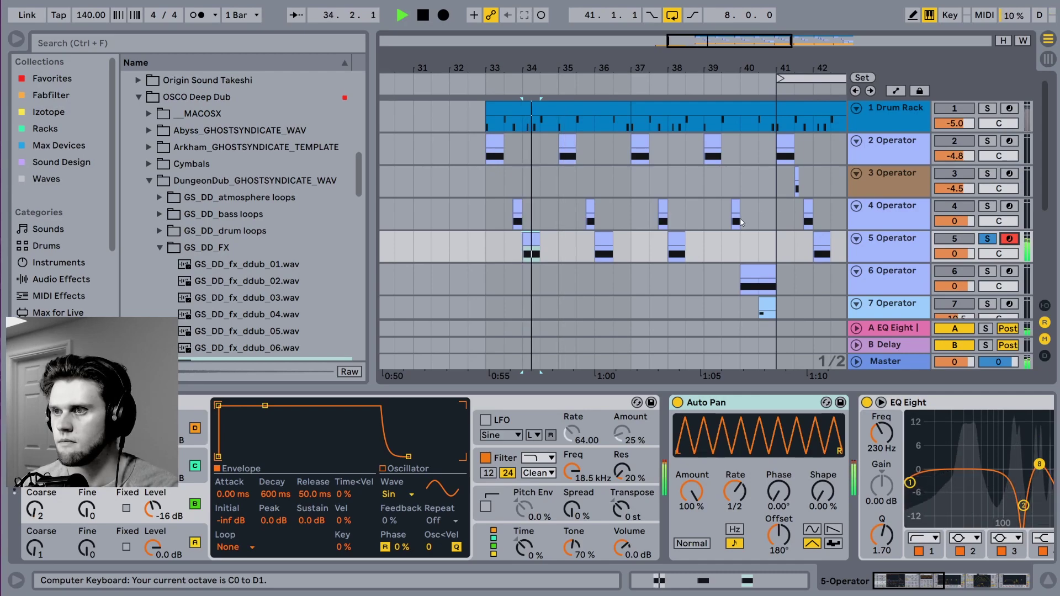
key("space")
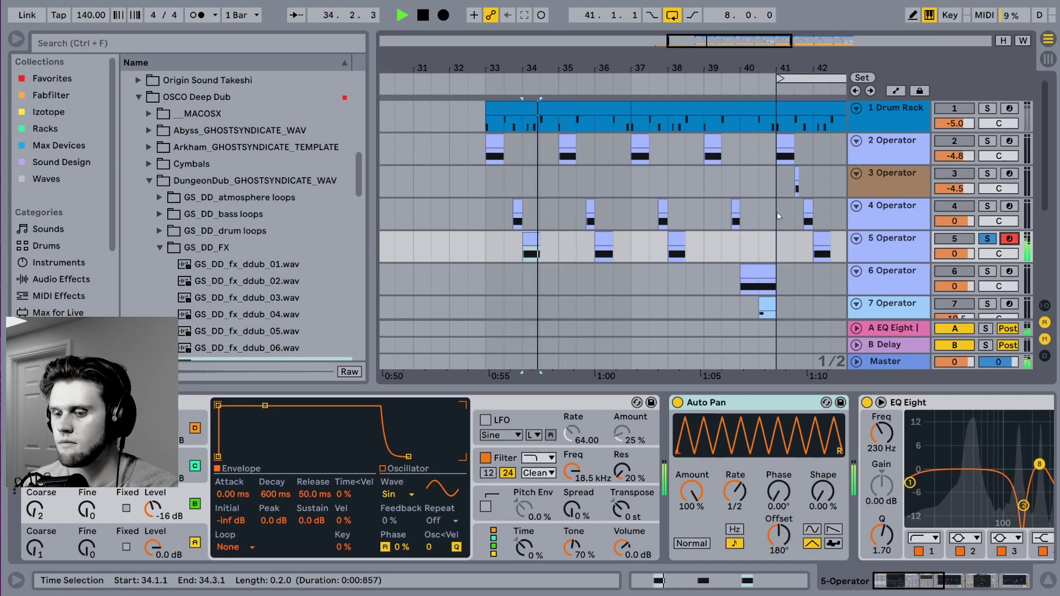
Lower the computer keyboard range to C-1 to D0, audition track 5 Operator's low notes, and shift the octave back up.
key("z")
key("z")
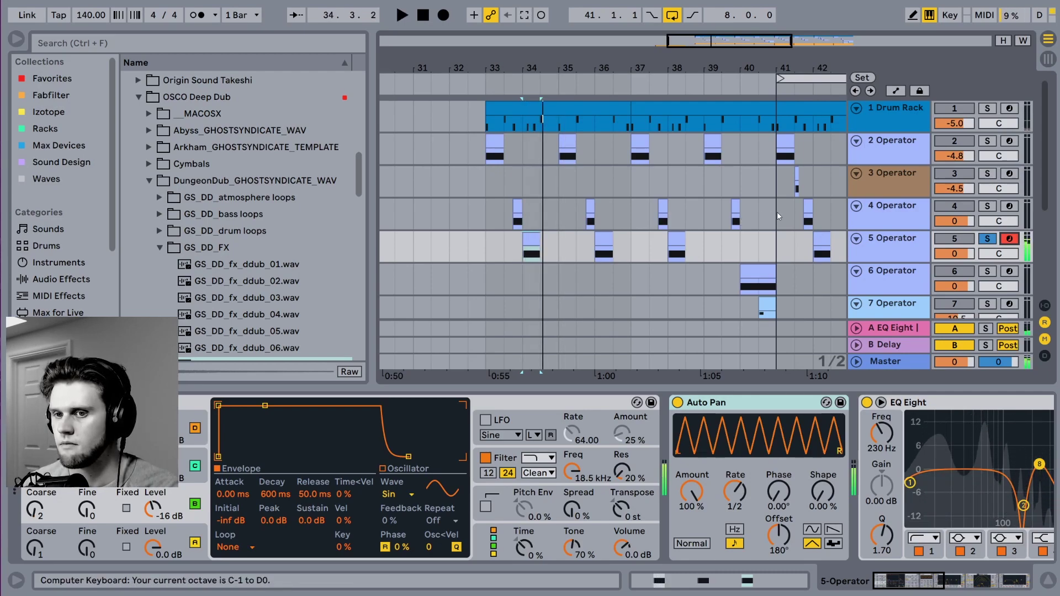
key("x")
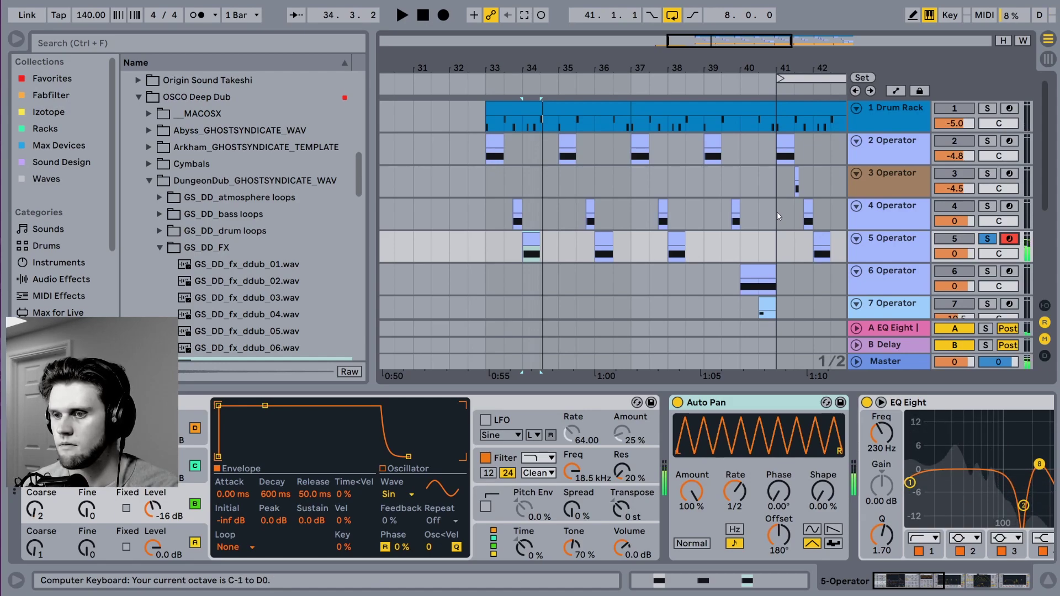
key("x")
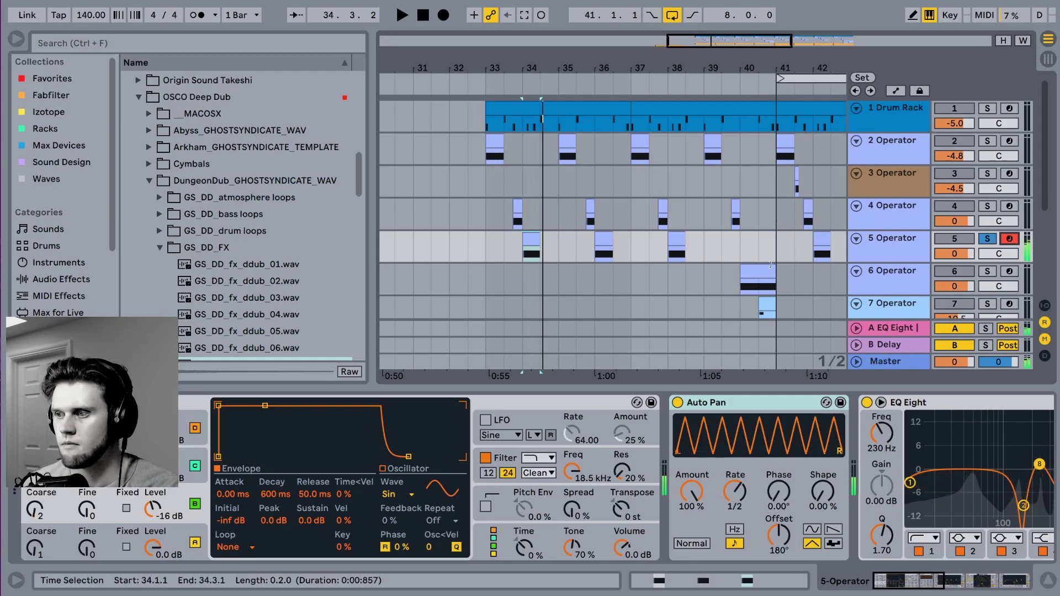
Inspect band 2 of track 5's first EQ Eight, and set the Echo filter to HP 198 Hz and LP 577 Hz.
left_click(915, 586)
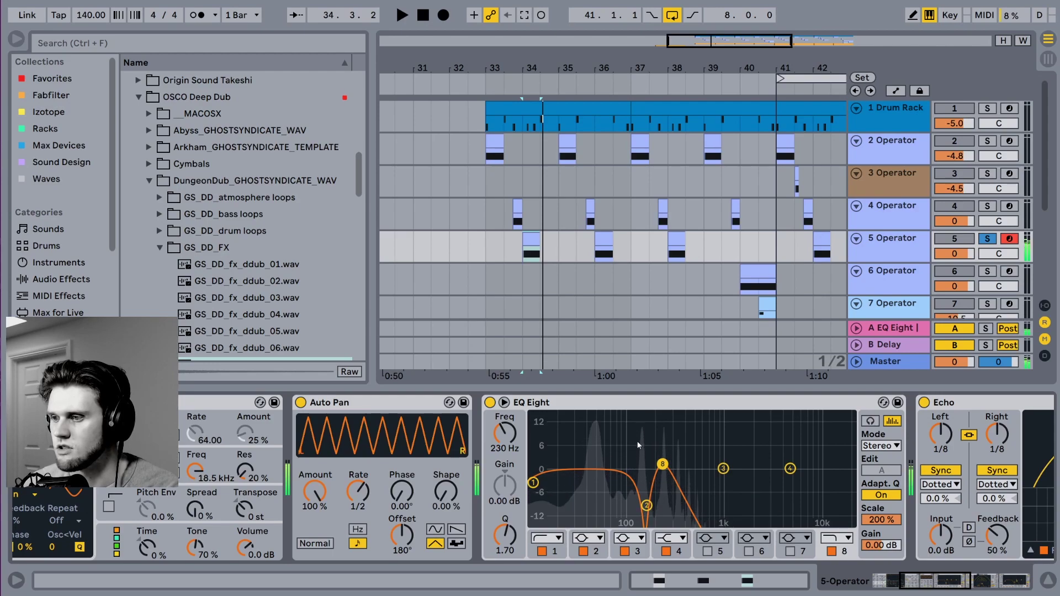
left_click(645, 507)
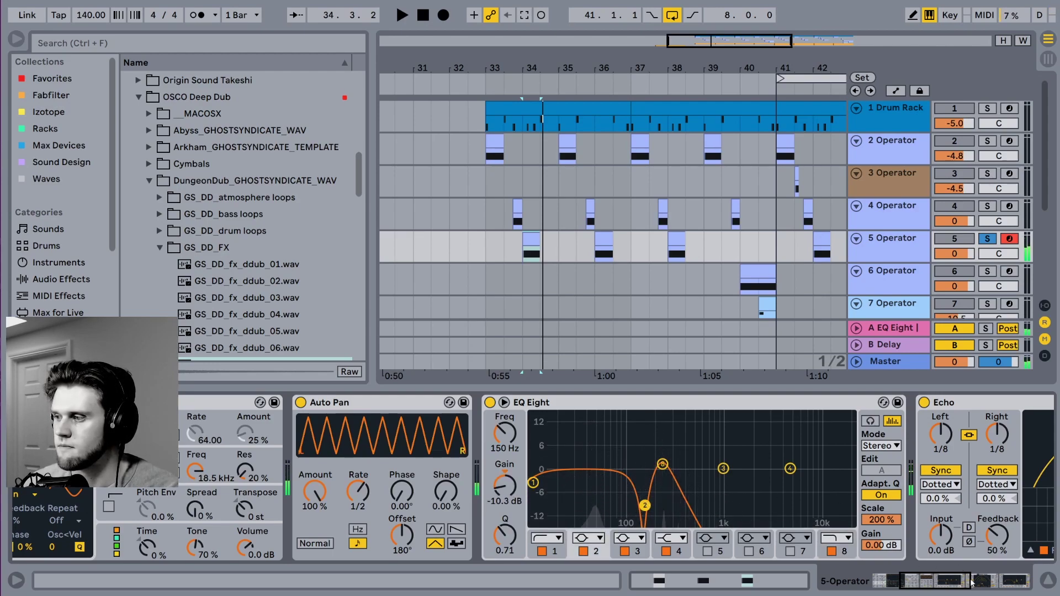
scroll(647, 506, "right", 9)
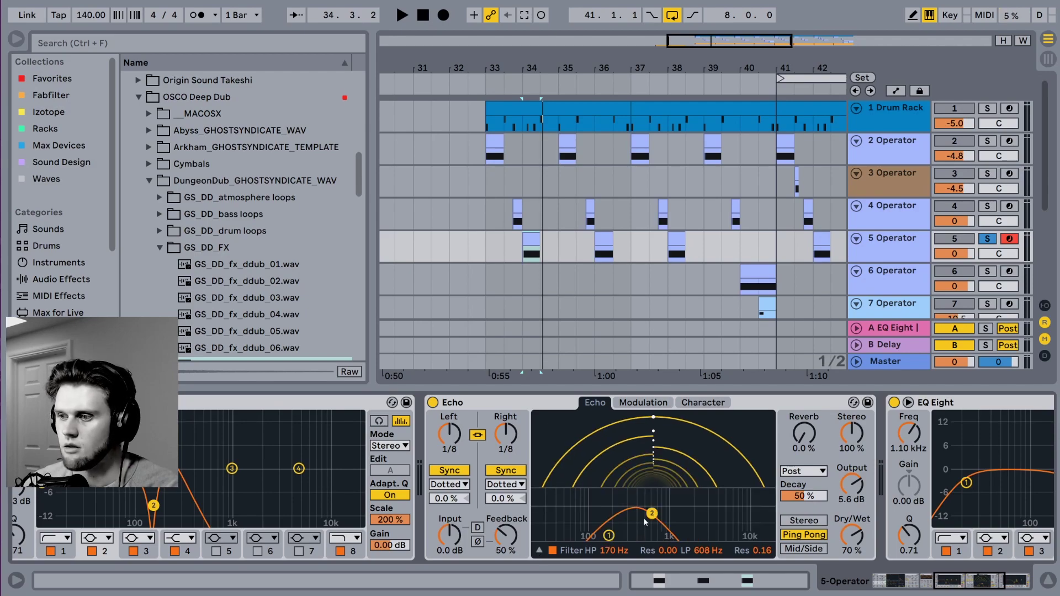
left_click_drag(609, 535, 650, 515)
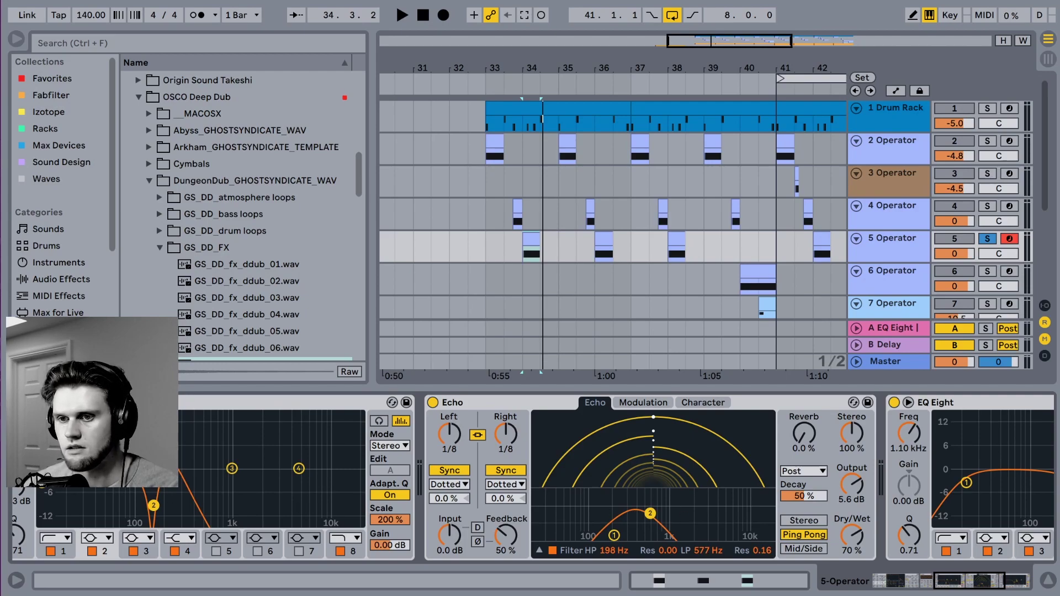
Audition track 5 Operator, show the last EQ Eight in its chain, unsolo the track, and play the arrangement.
key("a")
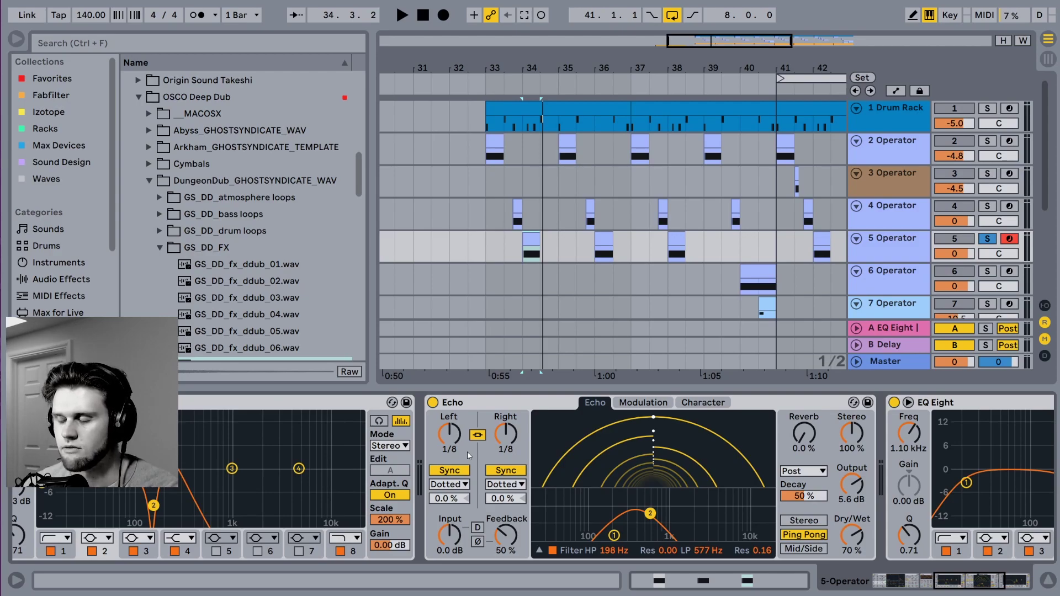
left_click_drag(956, 587, 996, 577)
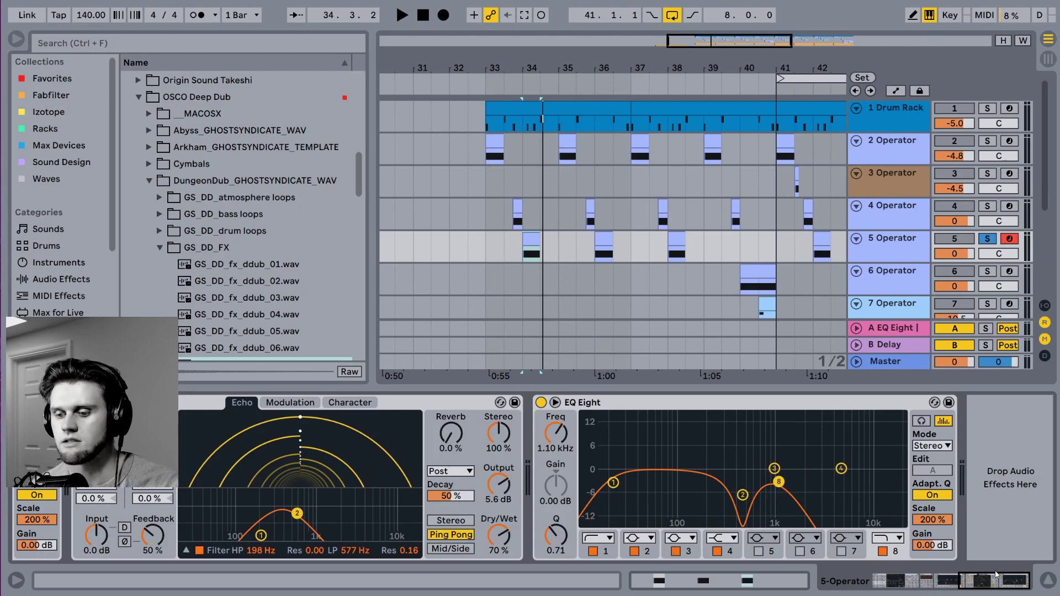
key("space")
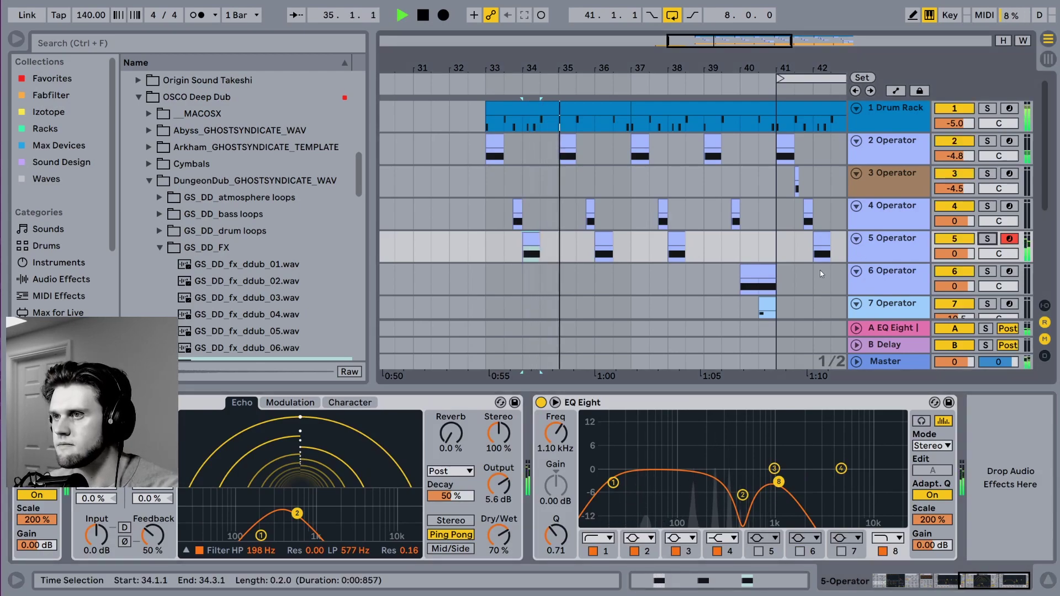
scroll(776, 270, "down", 3)
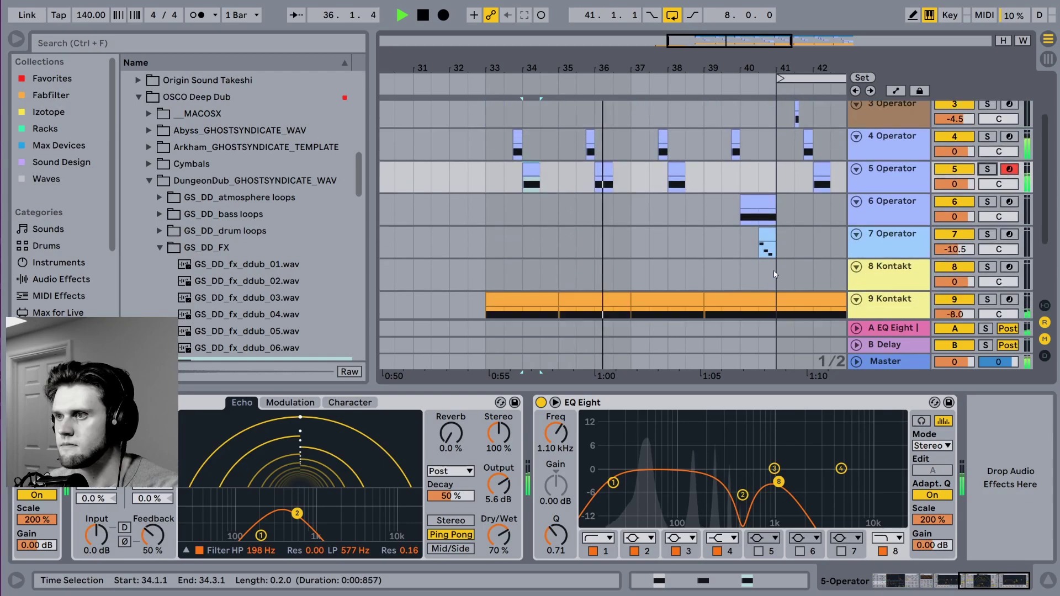
scroll(766, 264, "up", 3)
left_click_drag(694, 38, 743, 38)
Select track 6 Operator and its clip at bar 40, and examine its Auto Pan, EQ Eight and Reverb.
left_click(896, 290)
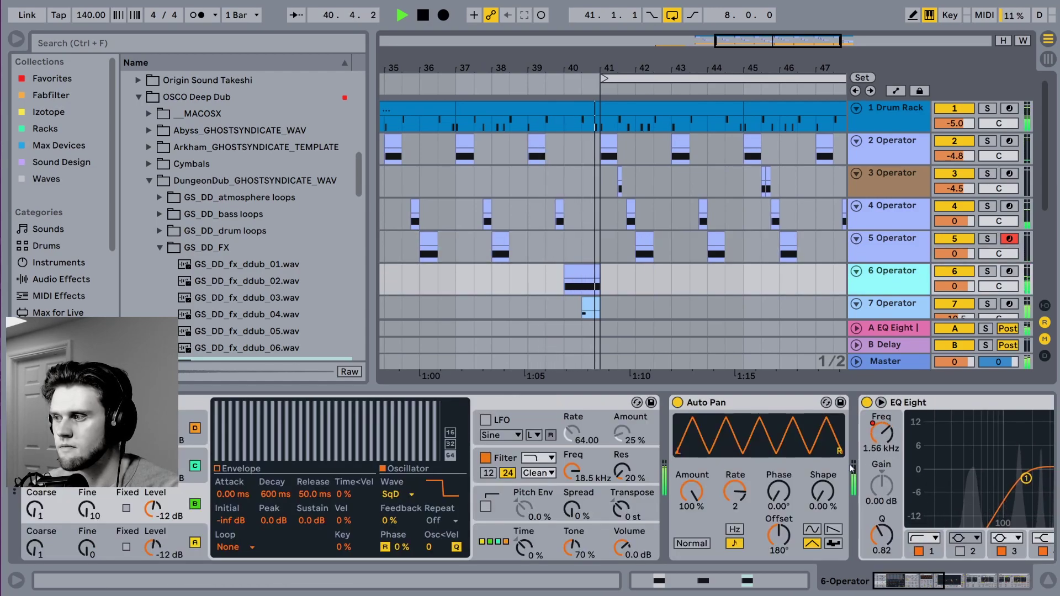
key("space")
left_click(955, 586)
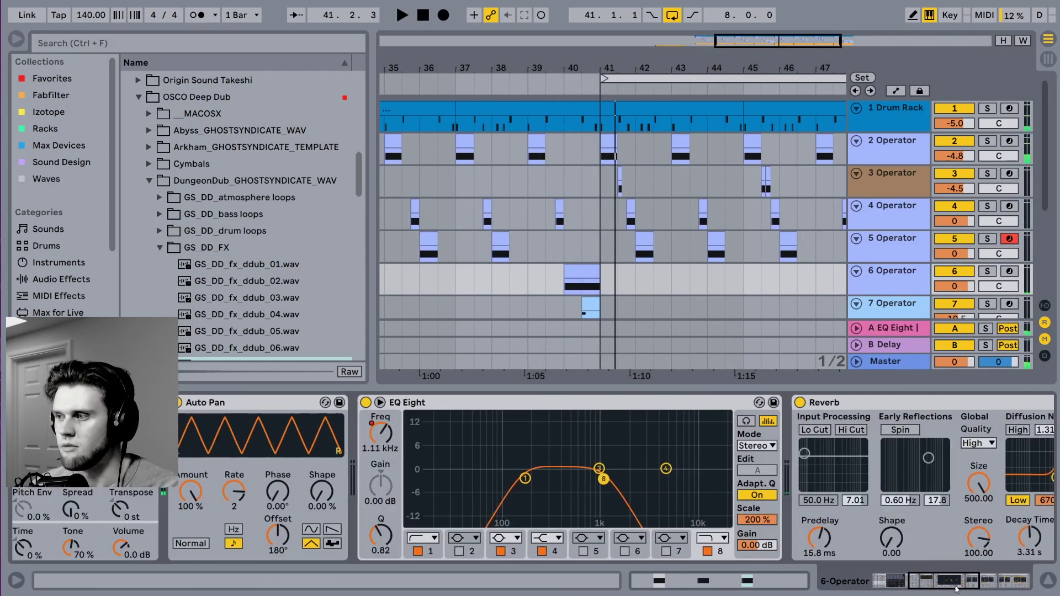
left_click(585, 268)
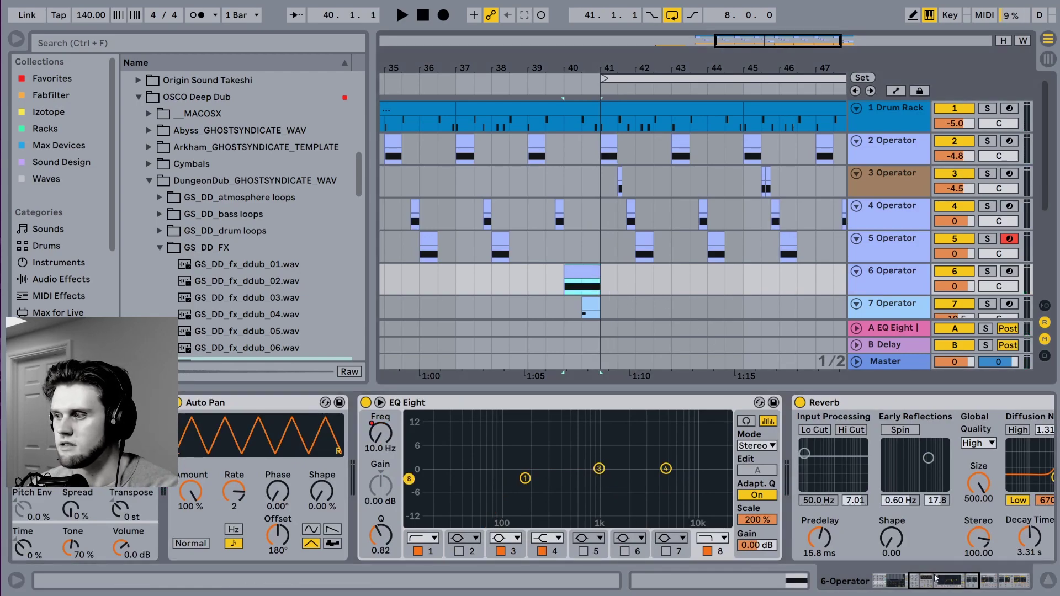
left_click_drag(946, 581, 927, 581)
Solo track 2 Operator and play its clip at bar 37 for comparison.
left_click(465, 146)
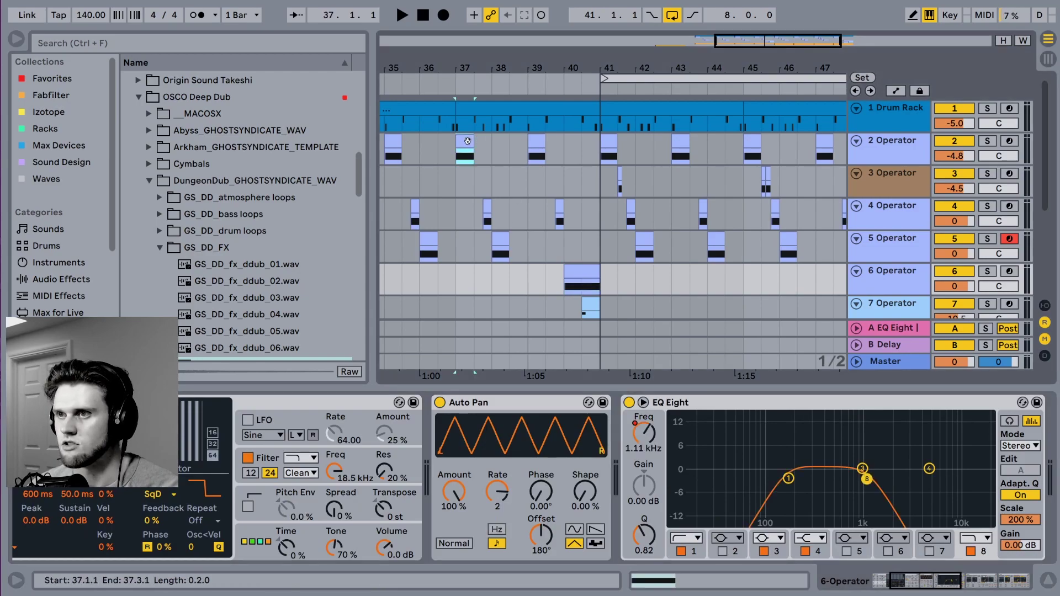
left_click(988, 141)
key("space")
Solo track 6 Operator and play its clip at bar 40 while watching the EQ Eight band 8 frequency automation.
left_click(594, 290)
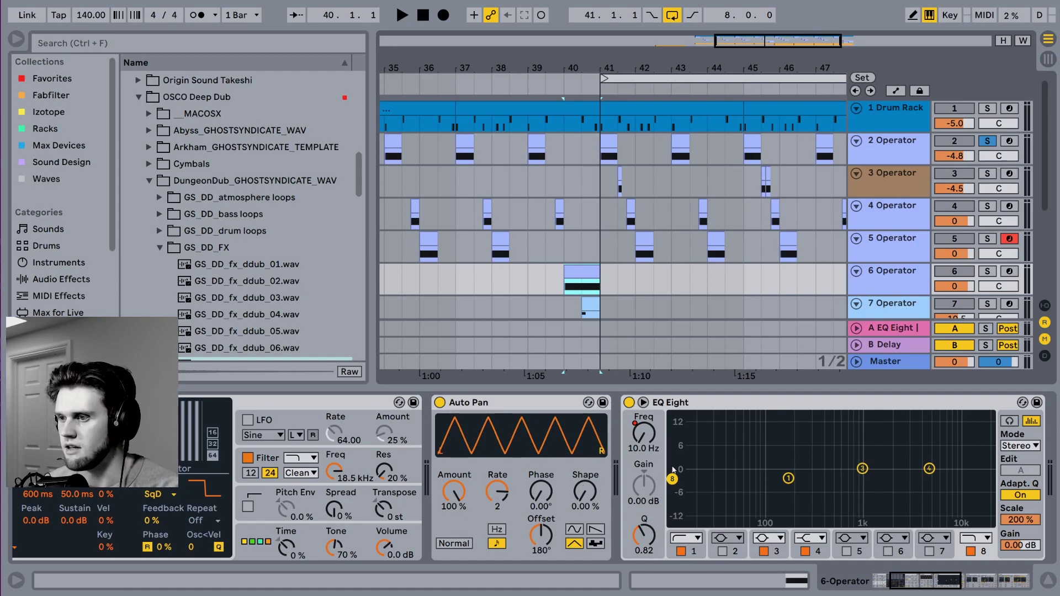
mouse_move(926, 589)
left_mouse_down()
mouse_move(993, 587)
mouse_move(907, 580)
left_mouse_up()
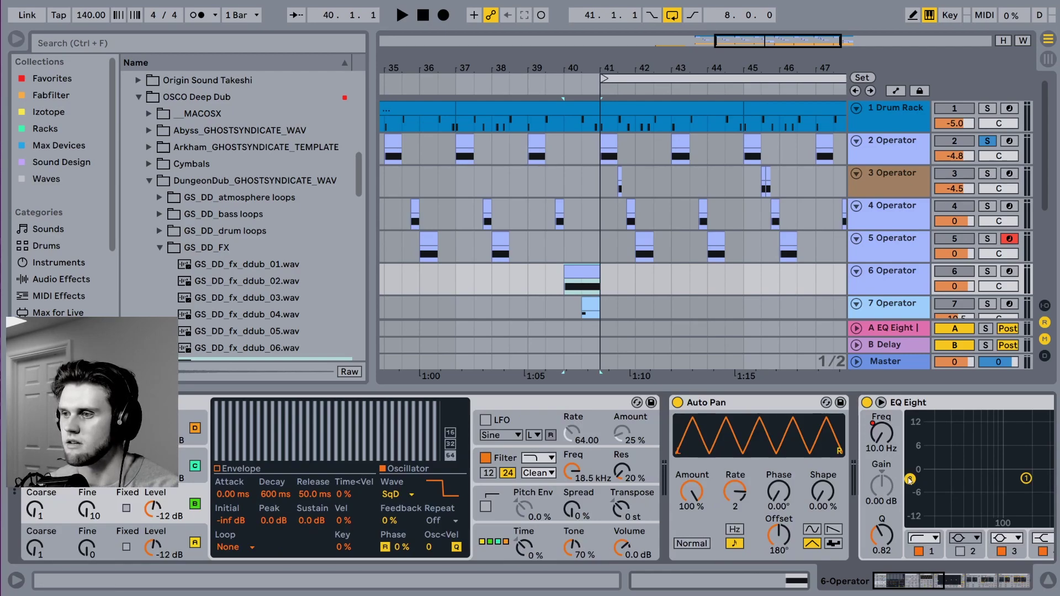
left_click(928, 589)
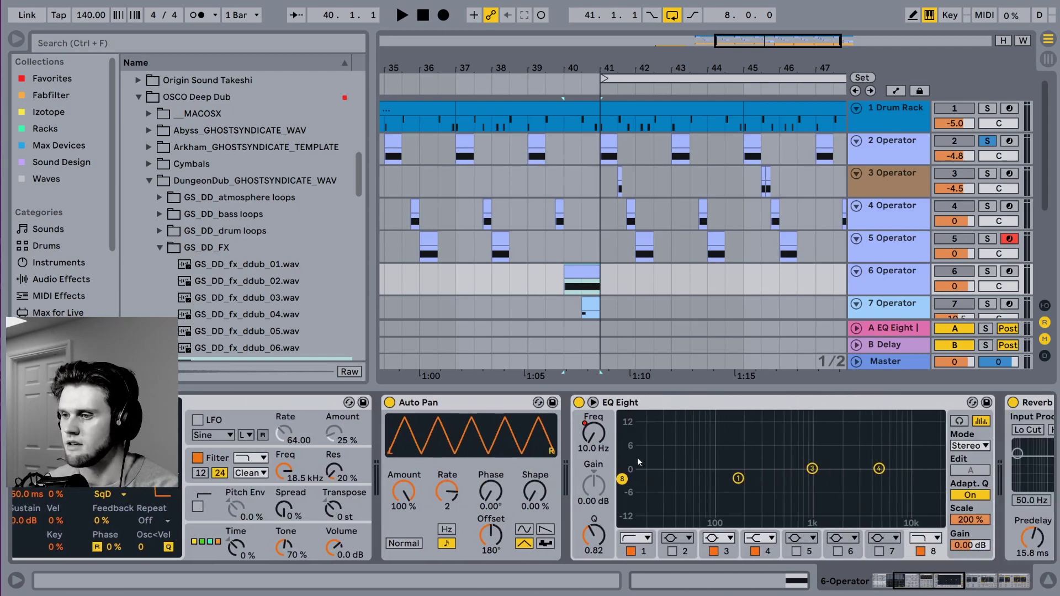
left_click(578, 273)
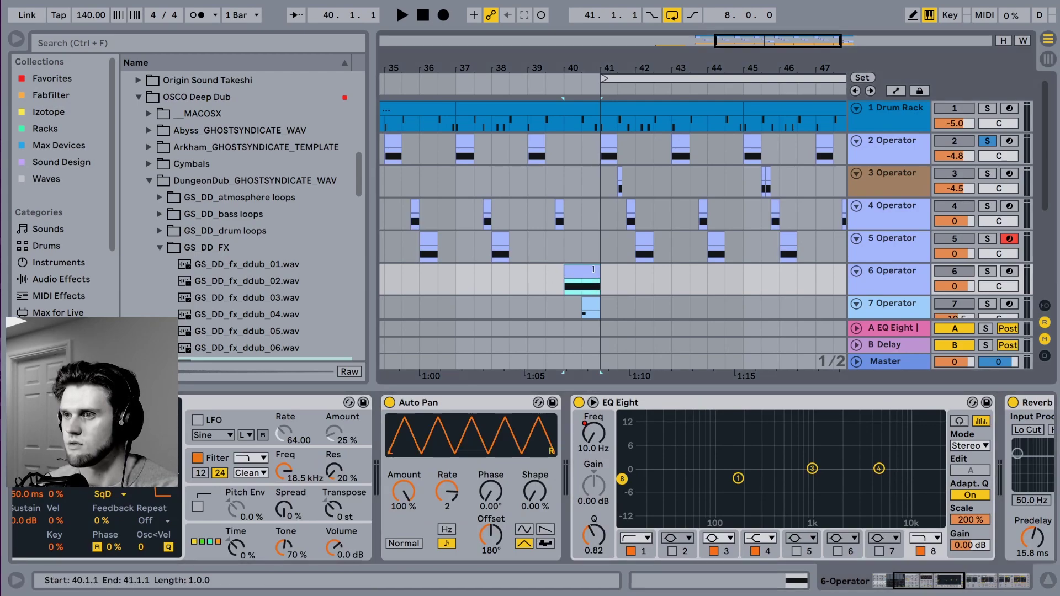
key("space")
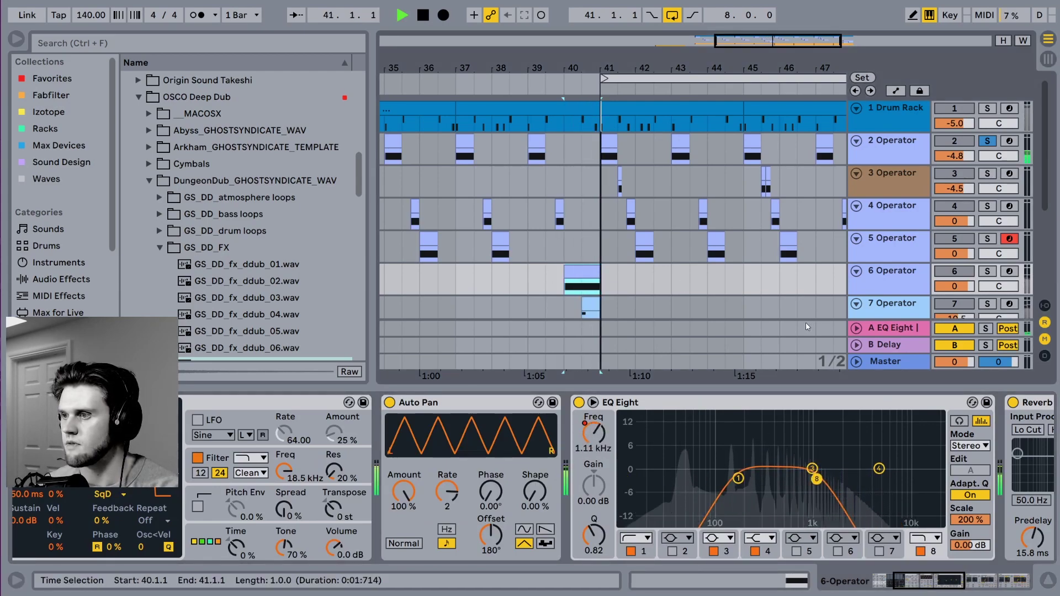
left_click(988, 272)
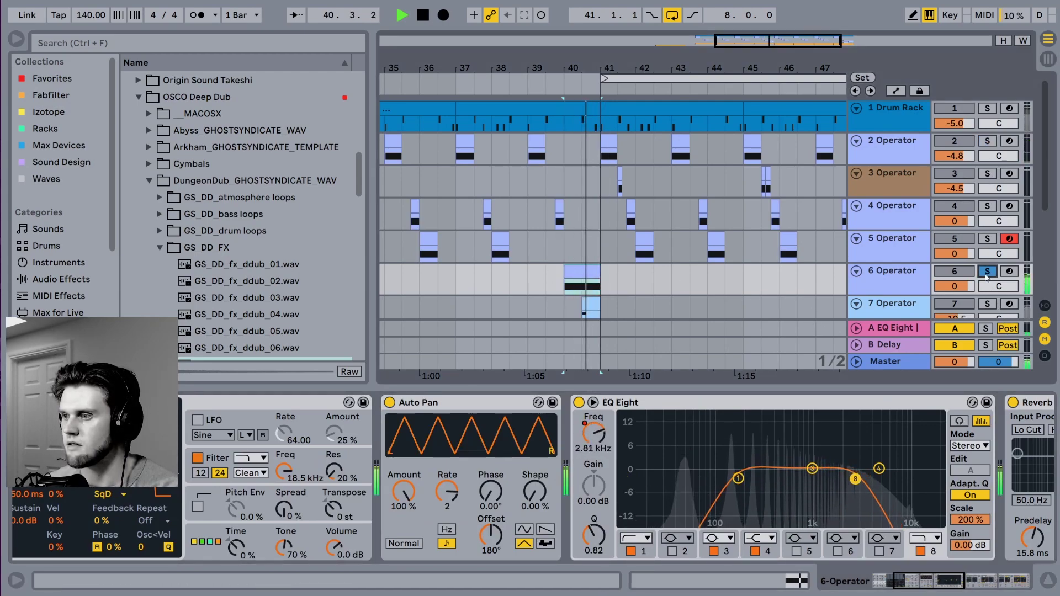
key("space")
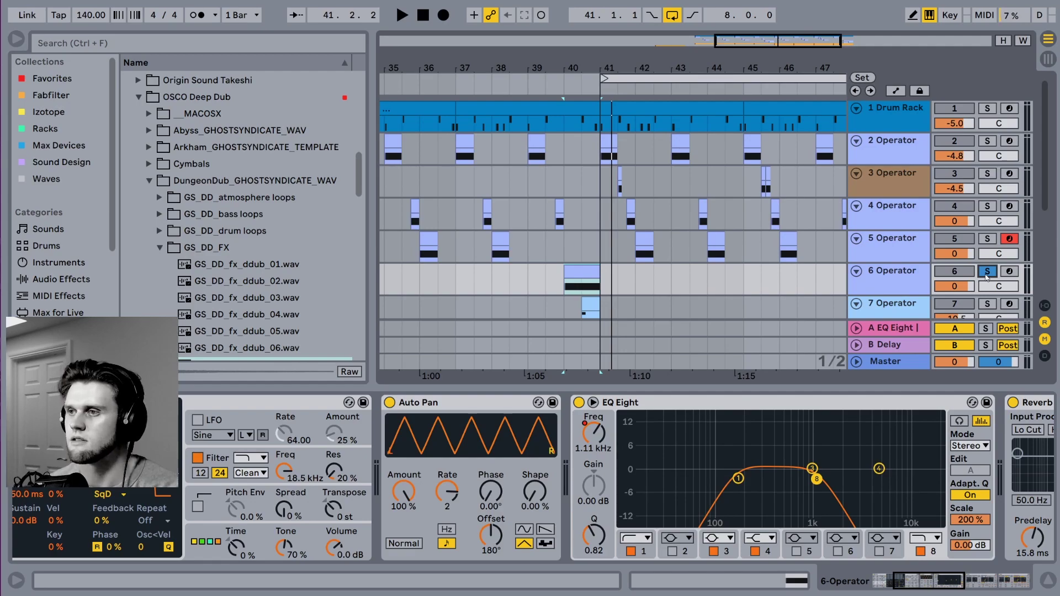
Examine the two Reverbs at the end of track 6's chain, and collapse both devices.
scroll(683, 424, "right", 5)
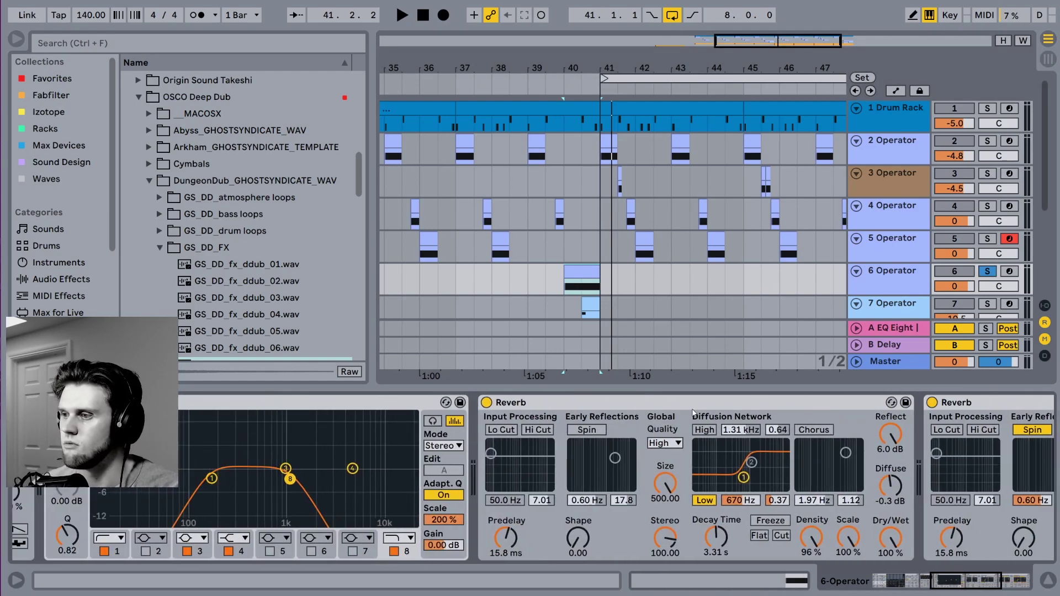
left_click_drag(957, 578, 983, 564)
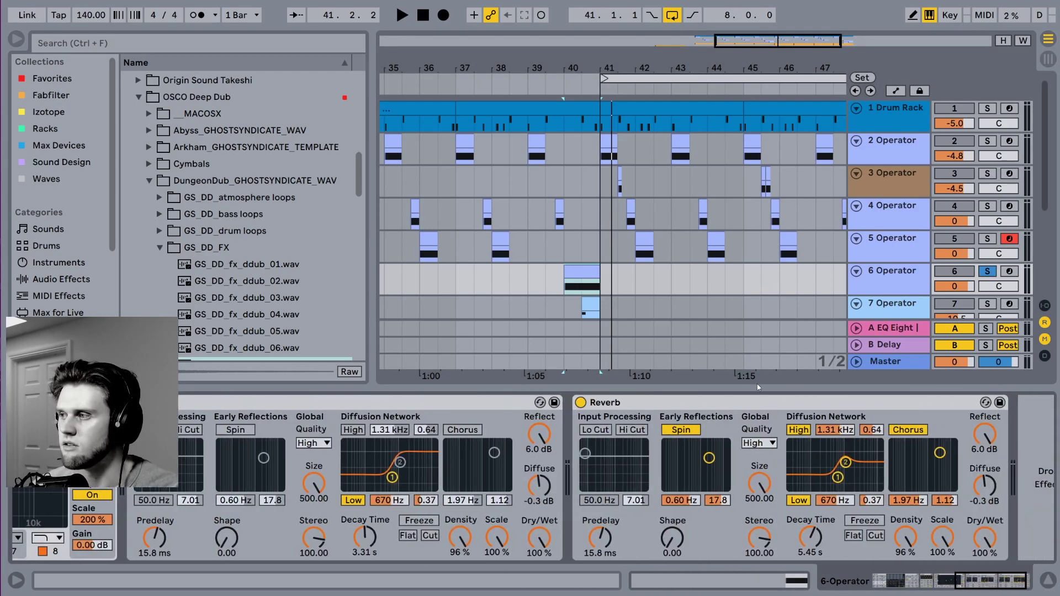
double_click(429, 399)
double_click(430, 400)
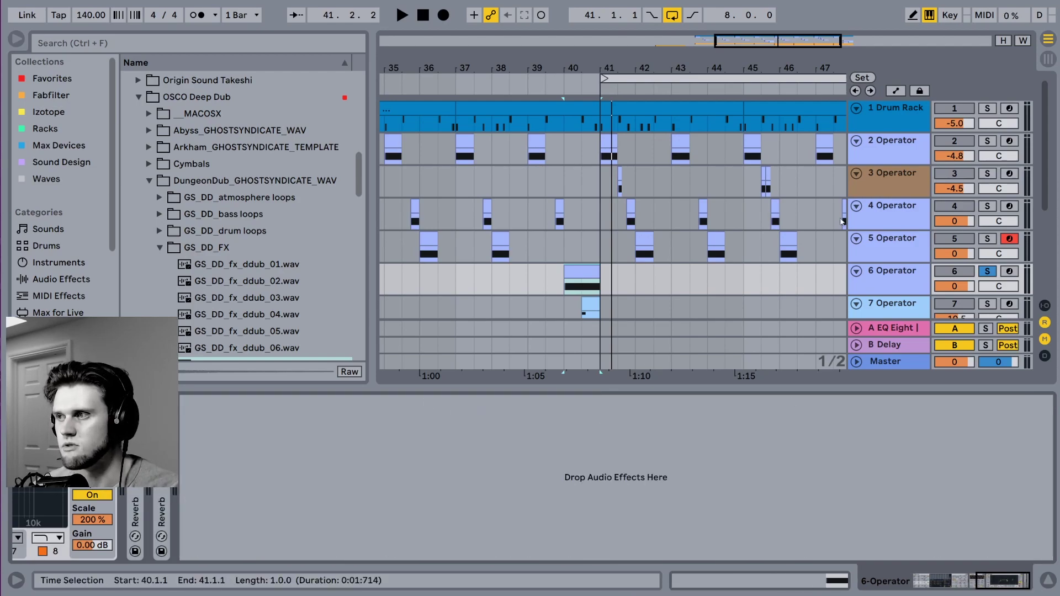
Hide the device view, play track 7 Operator's clip at 40.3, and solo track 7 instead of track 6.
key("ctrl+alt+l")
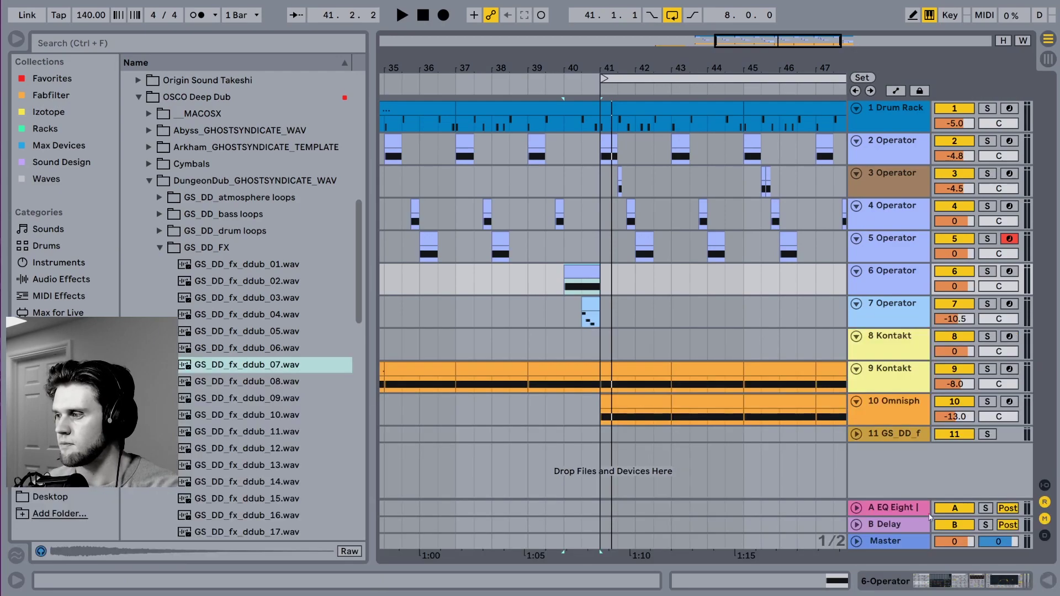
left_click(589, 306)
key("space")
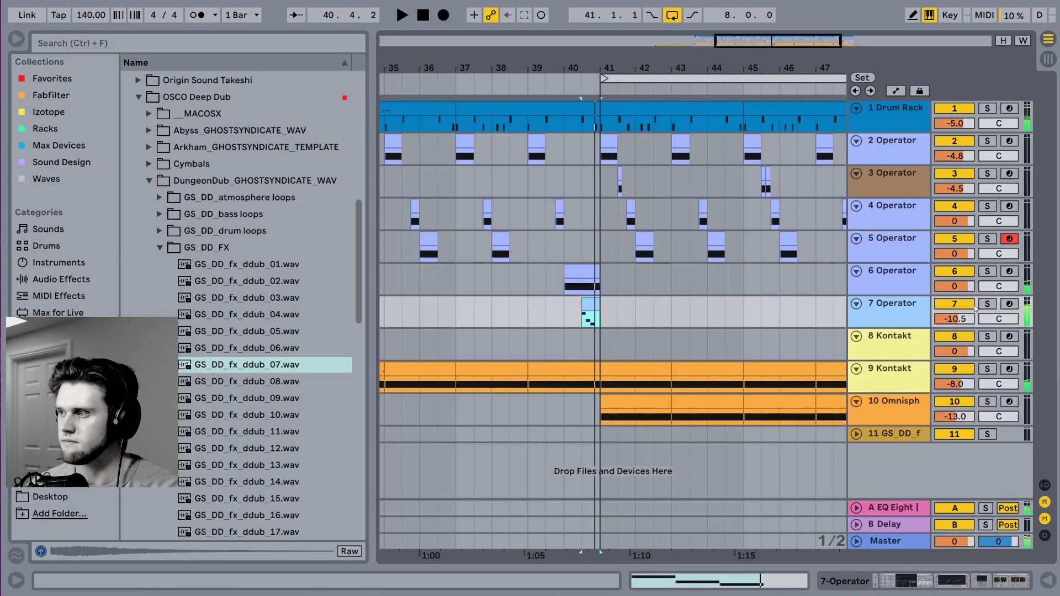
left_click(988, 304)
Show track 7 Operator's devices and compare its oscillators A and B, filter envelope and pitch envelope settings.
left_click(968, 580)
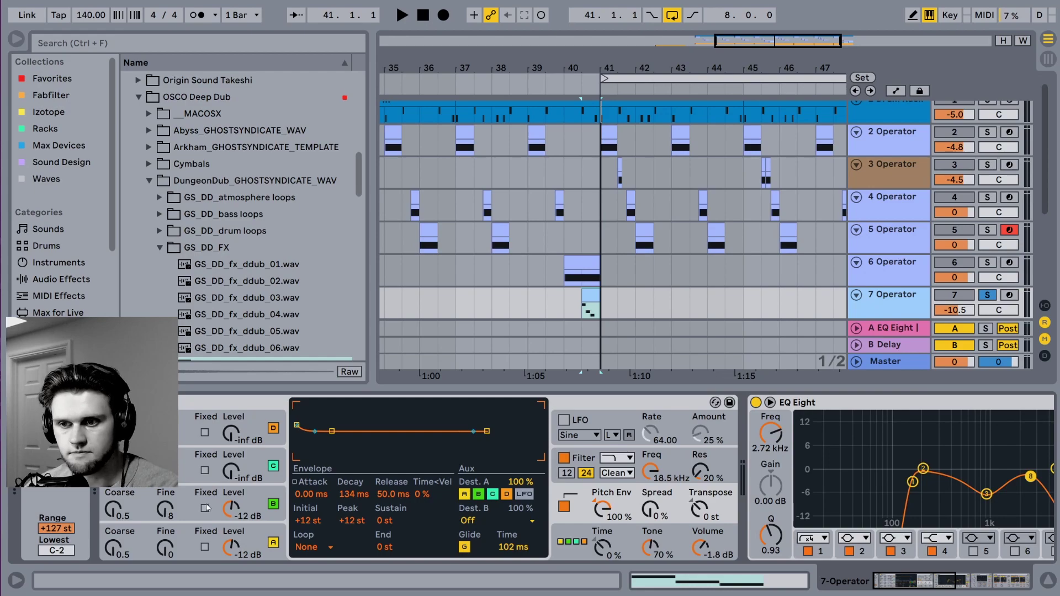
left_click(254, 499)
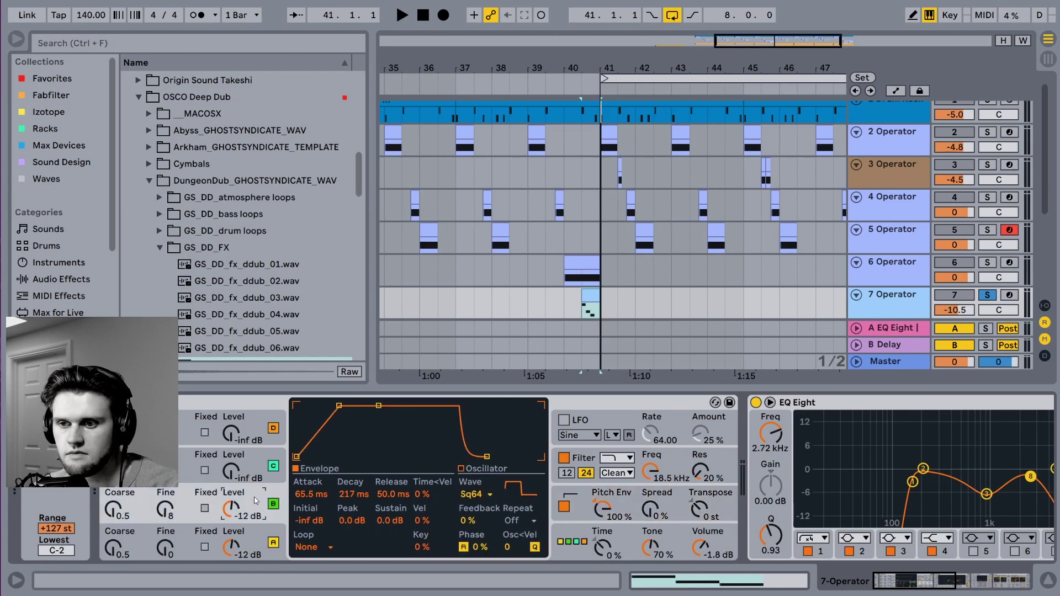
left_click(262, 534)
left_click(671, 468)
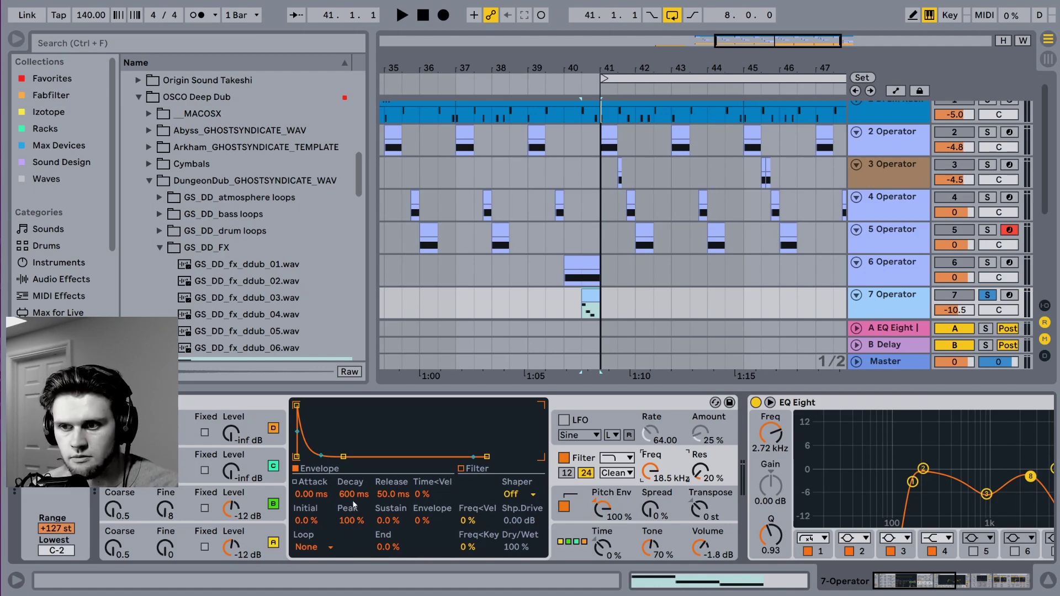
left_click(574, 510)
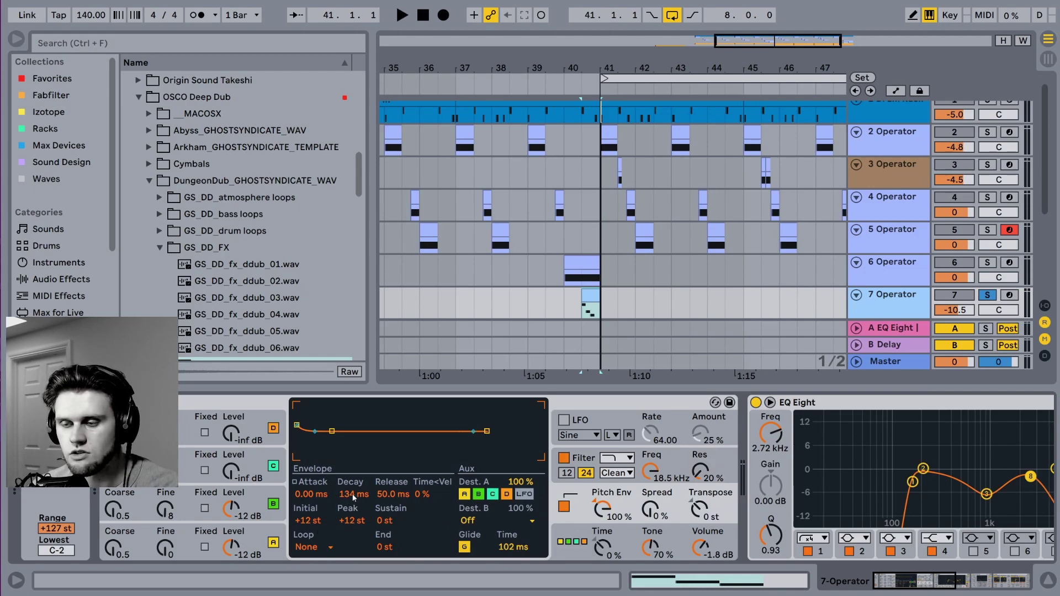
left_click(266, 537)
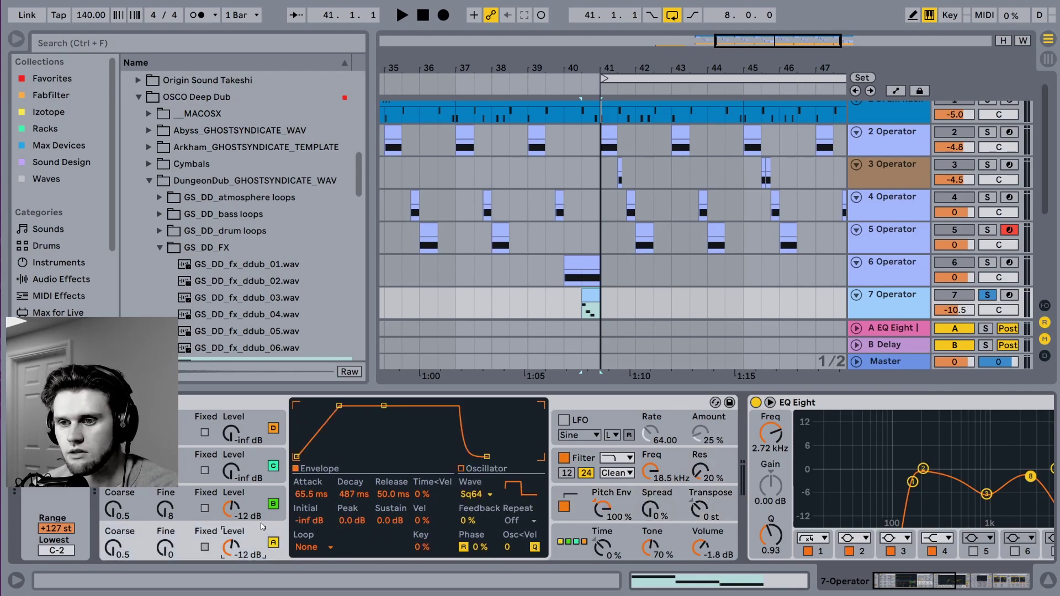
left_click(249, 499)
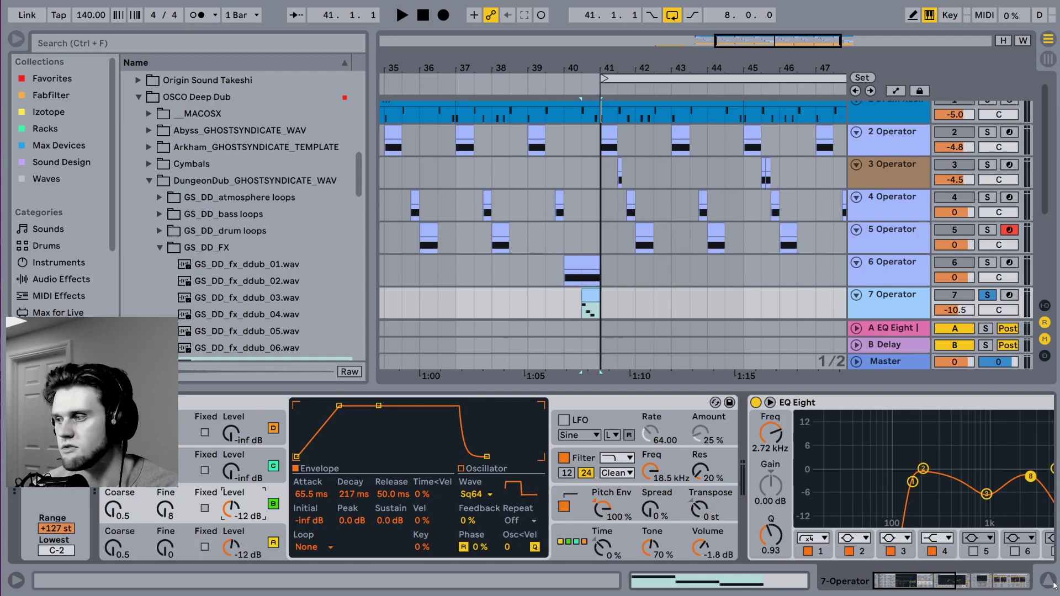
Review track 7's EQ Eight, Glue Compressor and Reverb, and set the Glue Compressor makeup to 13.0 dB.
left_click(971, 581)
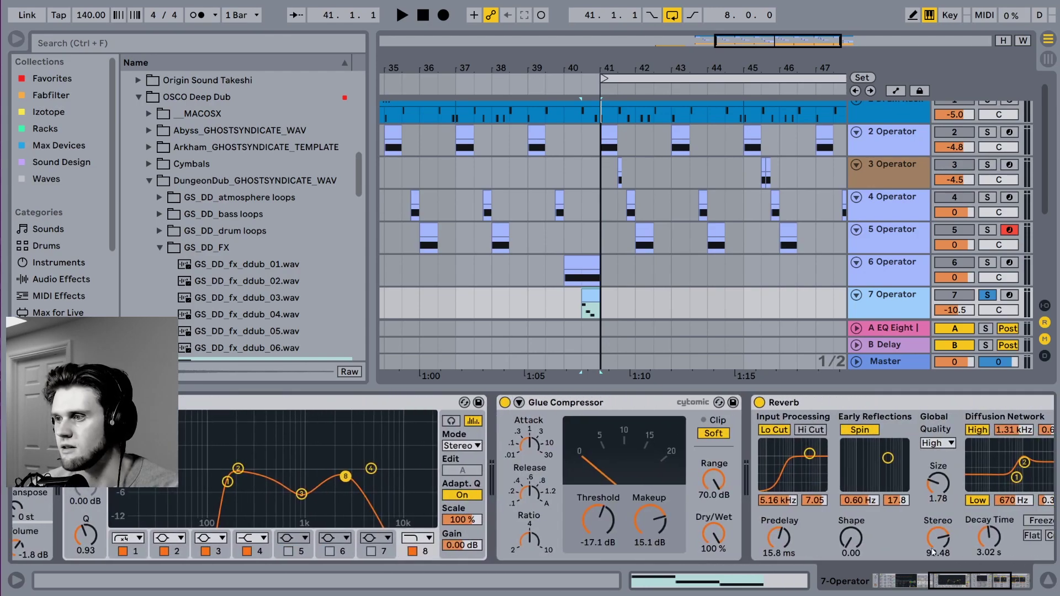
scroll(919, 545, "right", 5)
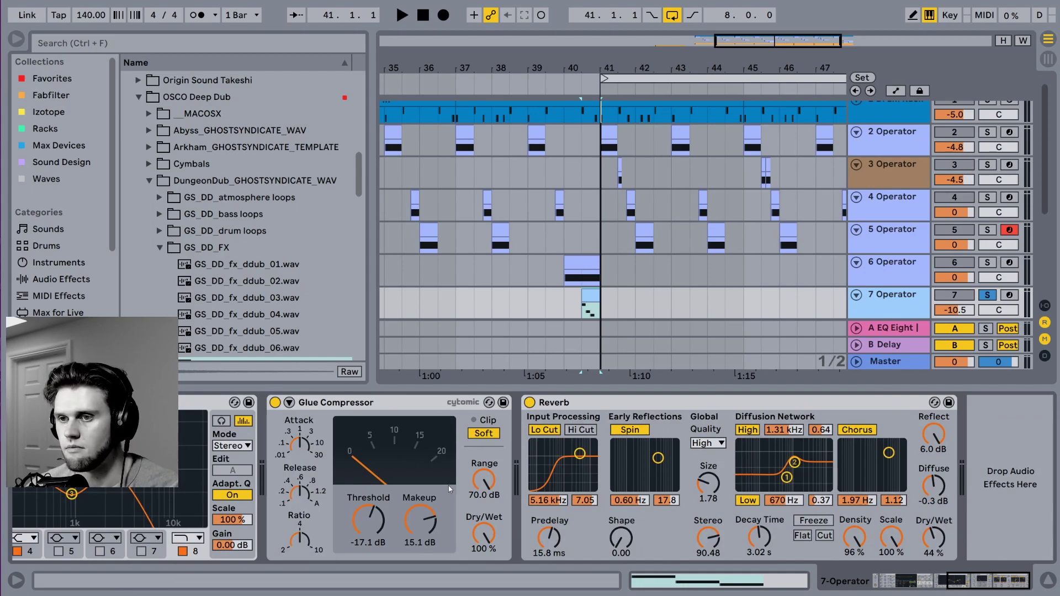
left_click_drag(420, 512, 436, 528)
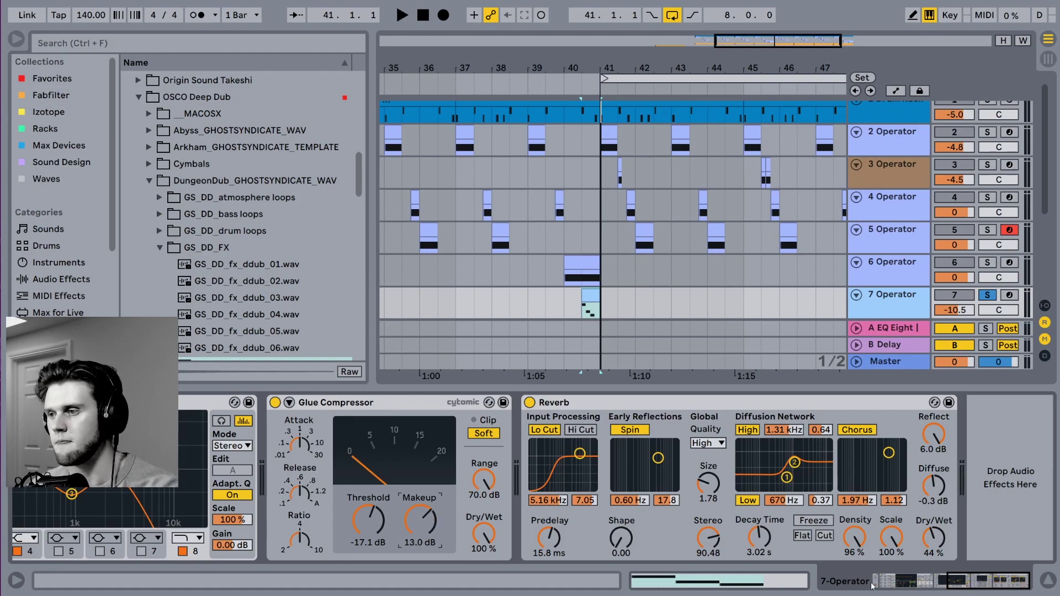
Unsolo track 7, solo track 3 Operator, play its clip at 41.3, and show its devices.
left_click(1046, 584)
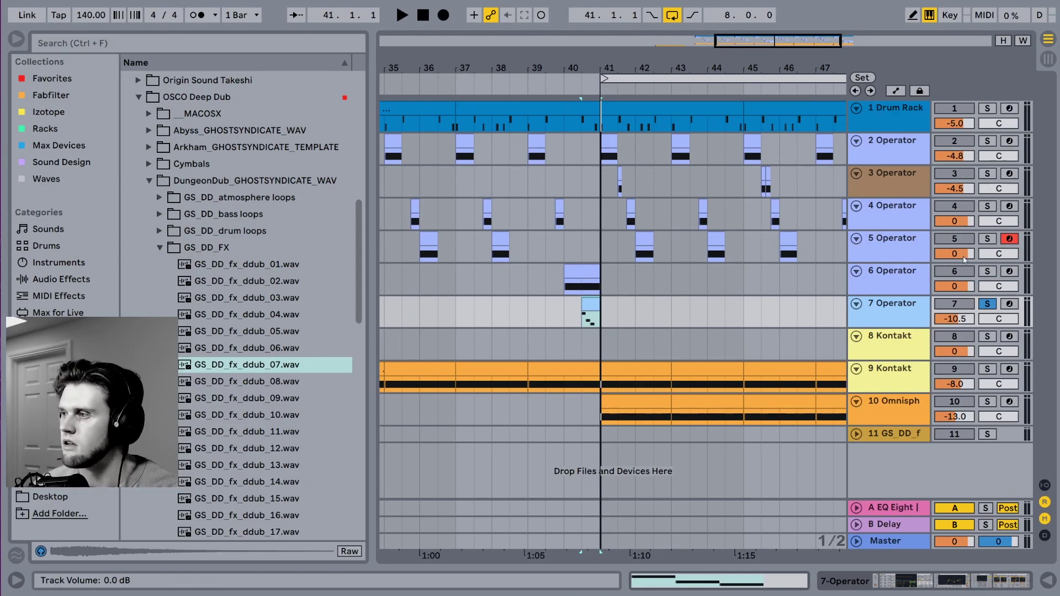
left_click(981, 304)
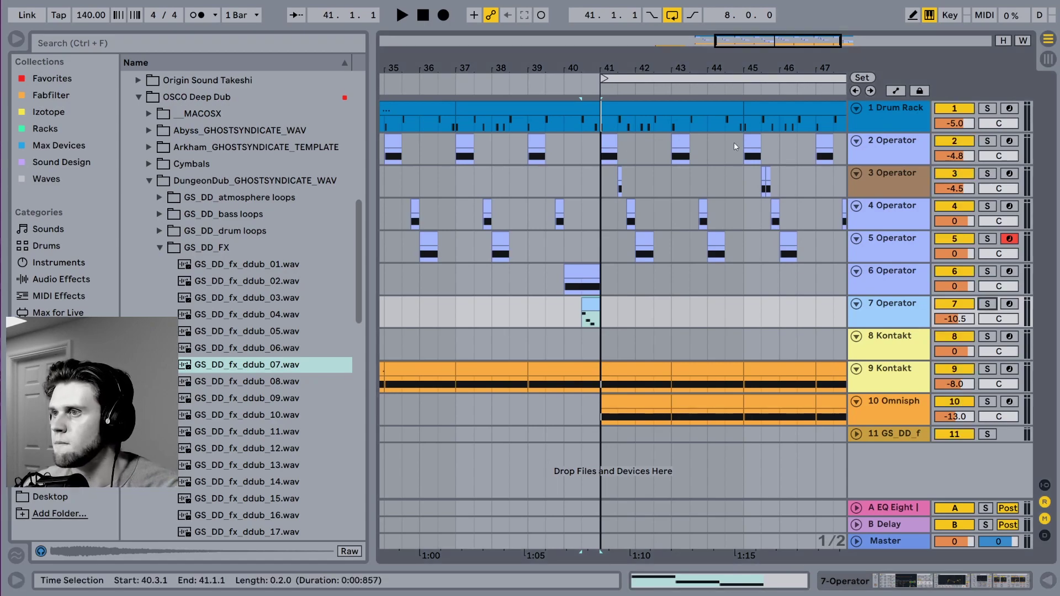
left_click(620, 186)
left_click(897, 183)
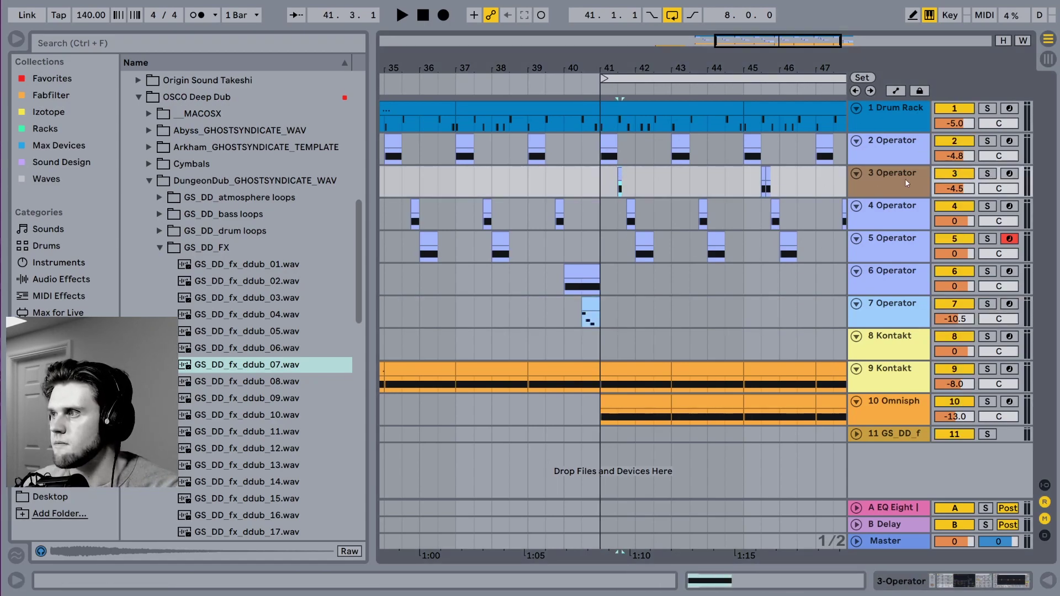
left_click(988, 174)
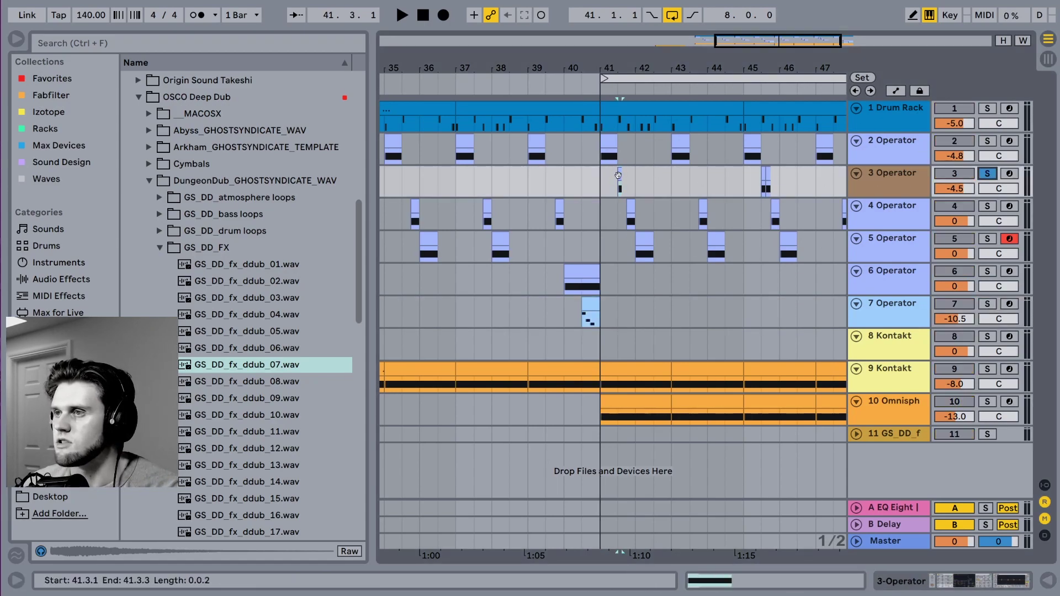
key("space")
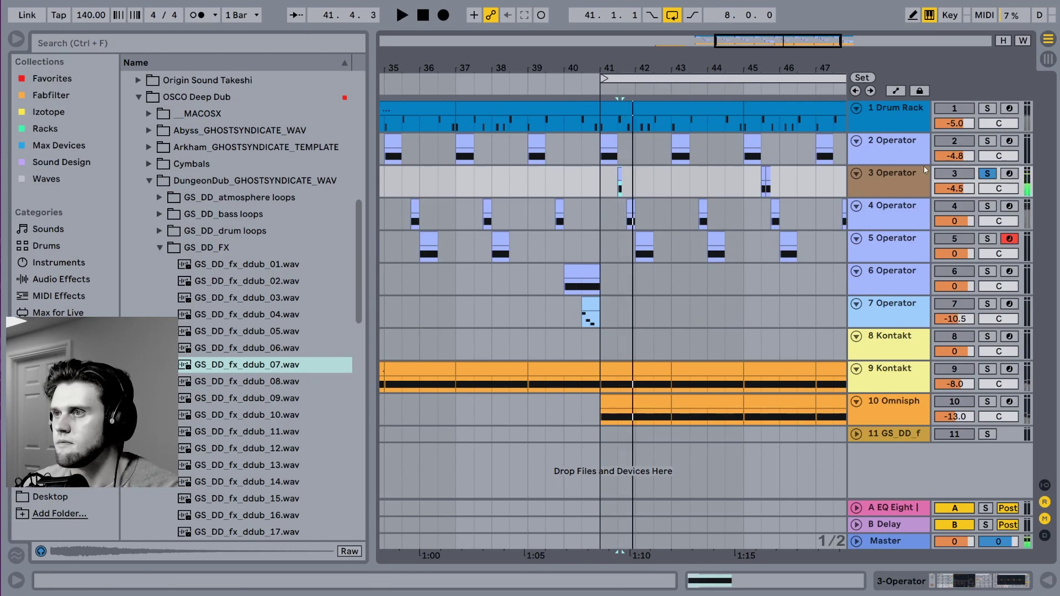
double_click(881, 174)
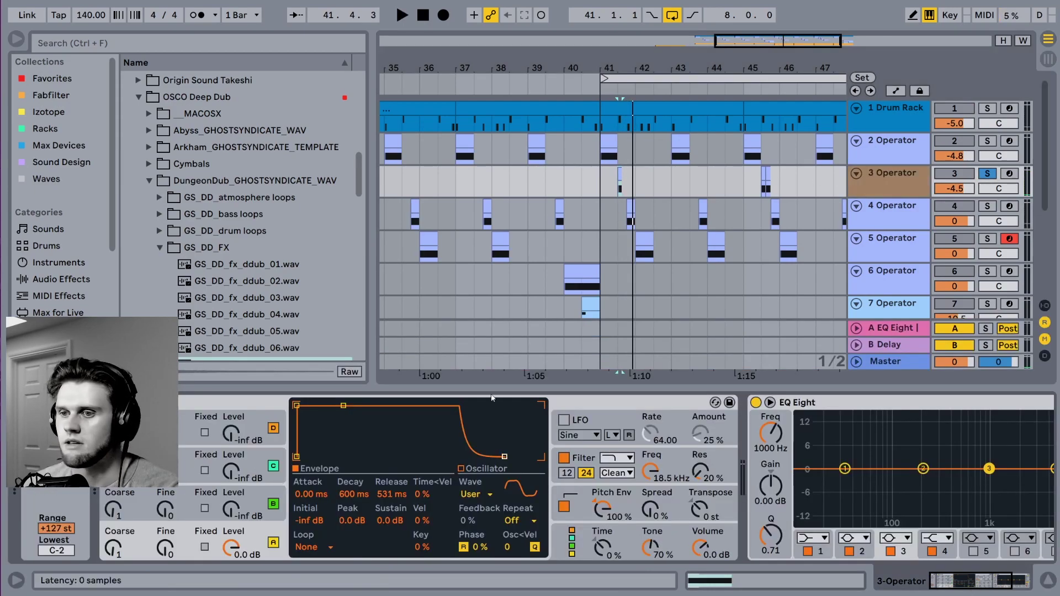
Show the harmonics of oscillator A on track 3 Operator and play the soloed clips from 41.3.
key("Down")
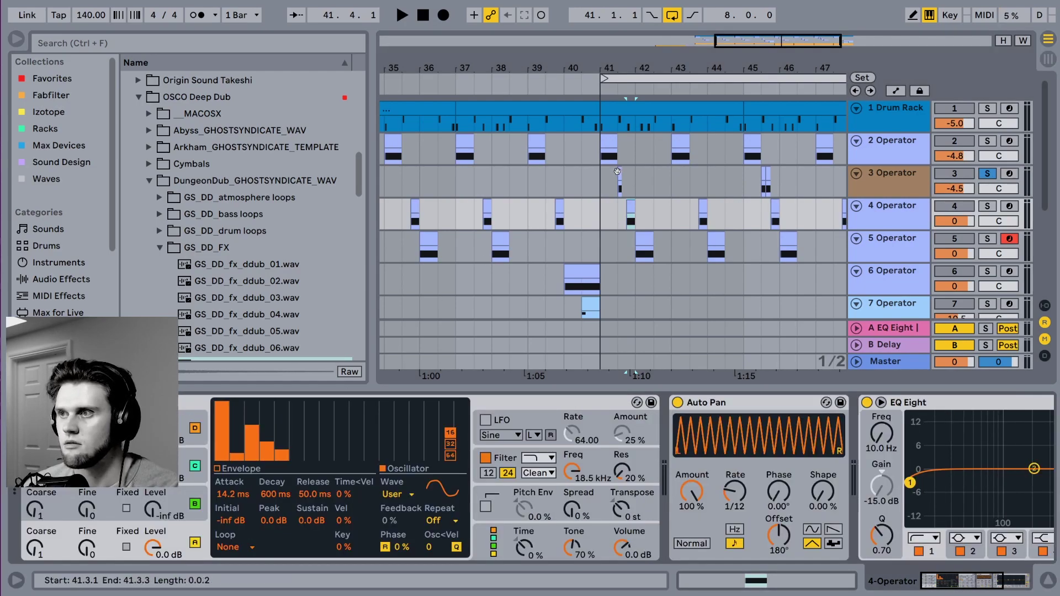
key("Up")
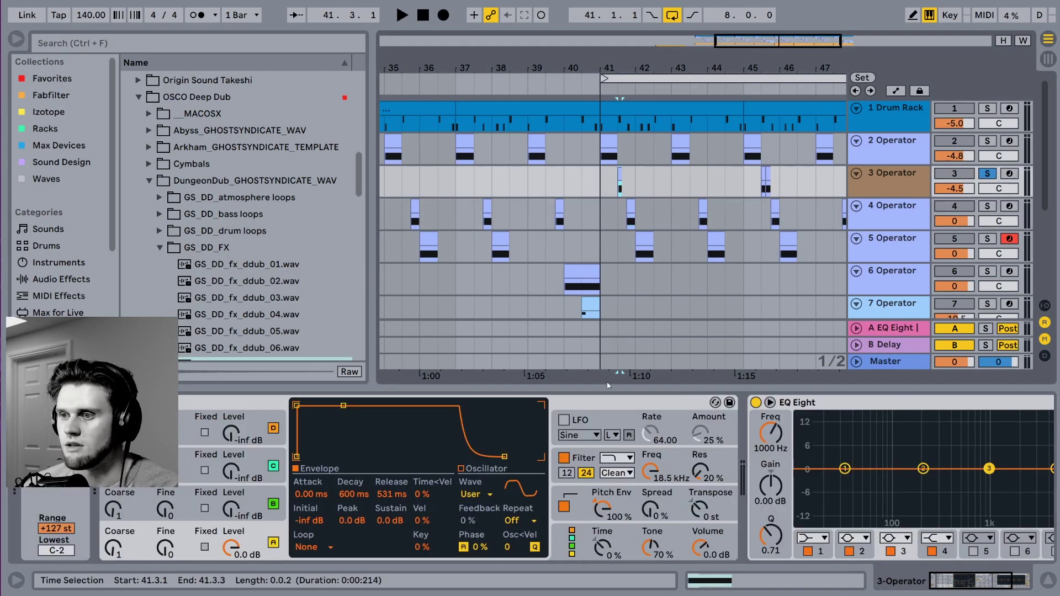
left_click_drag(950, 575, 796, 595)
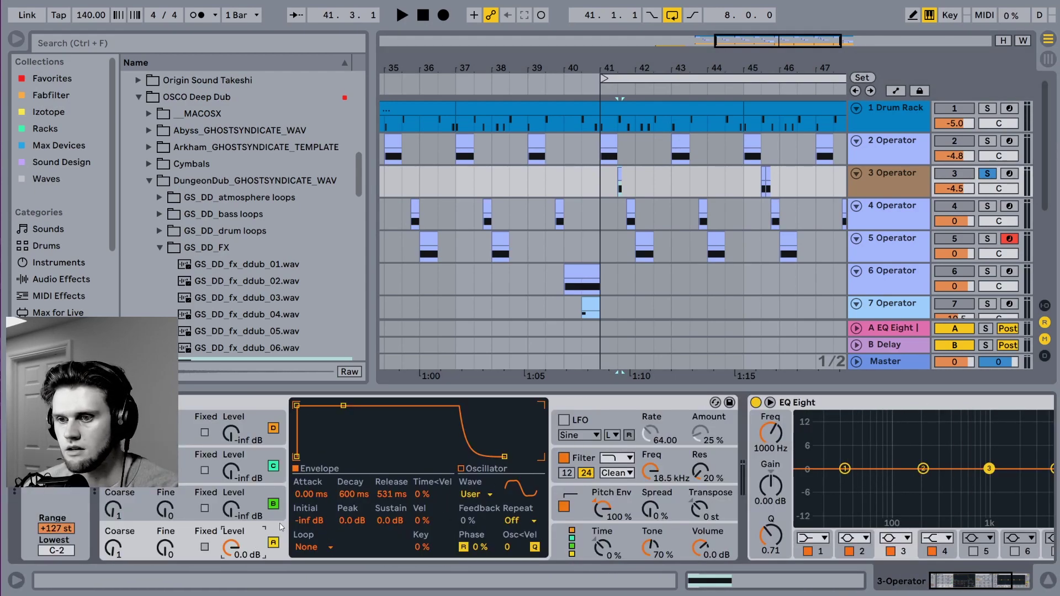
left_click(462, 468)
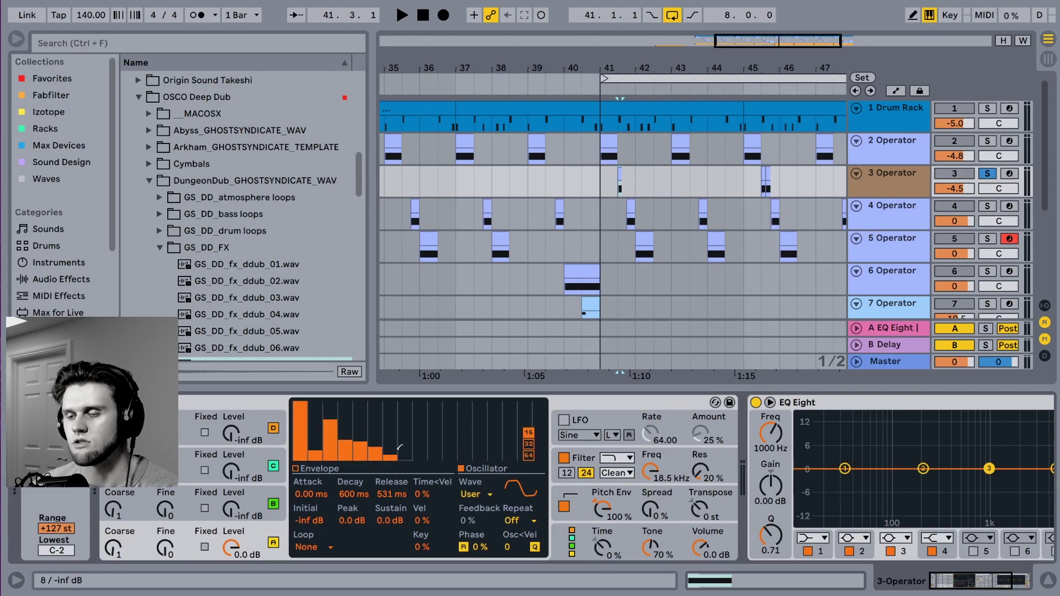
key("space")
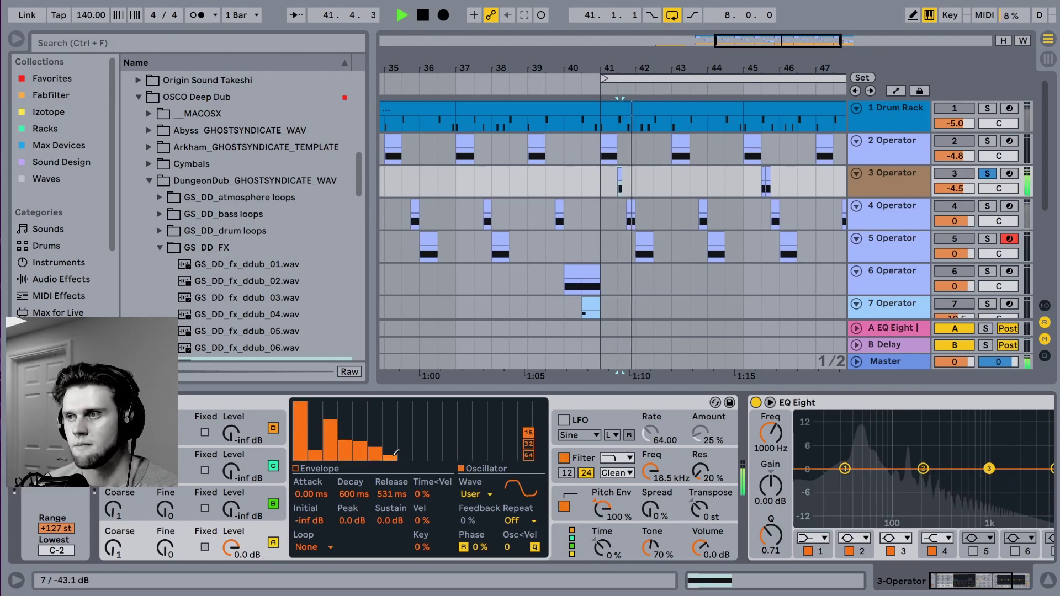
key("space")
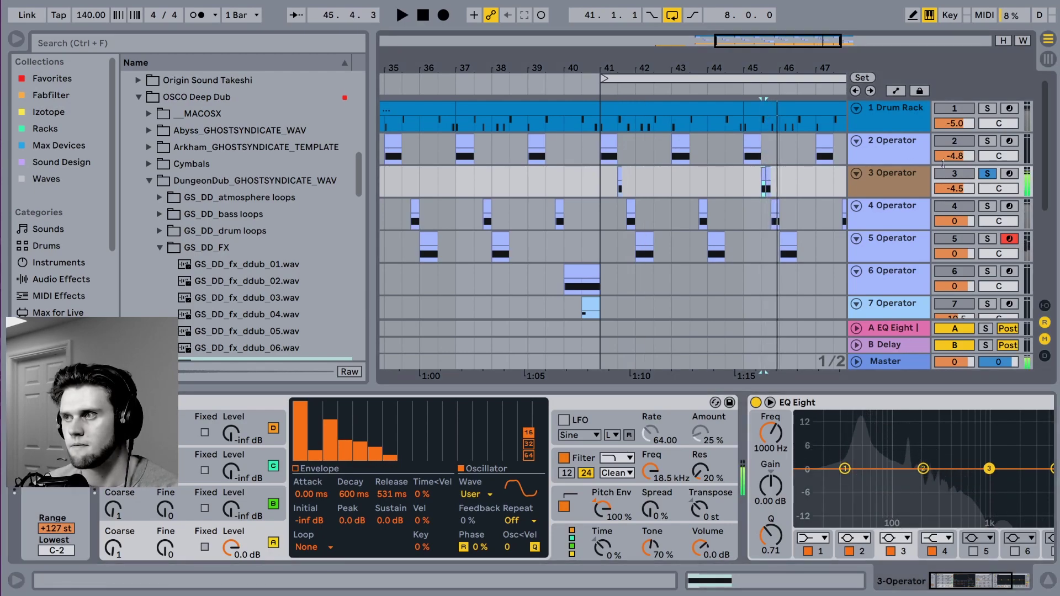
Unsolo track 3 Operator and play the full arrangement from 41.3.
left_click(613, 178)
key("space")
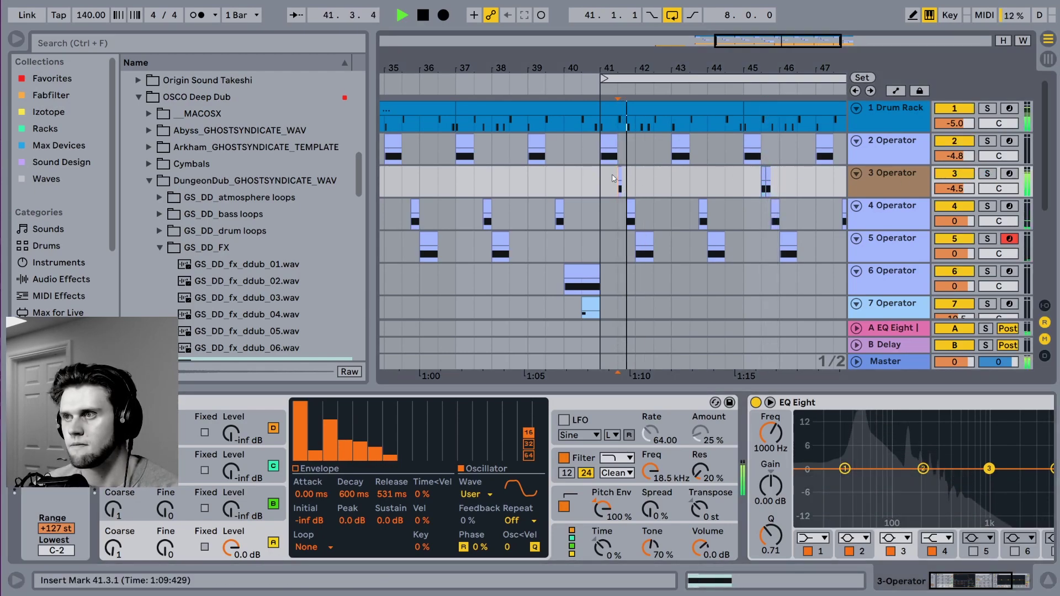
key("space")
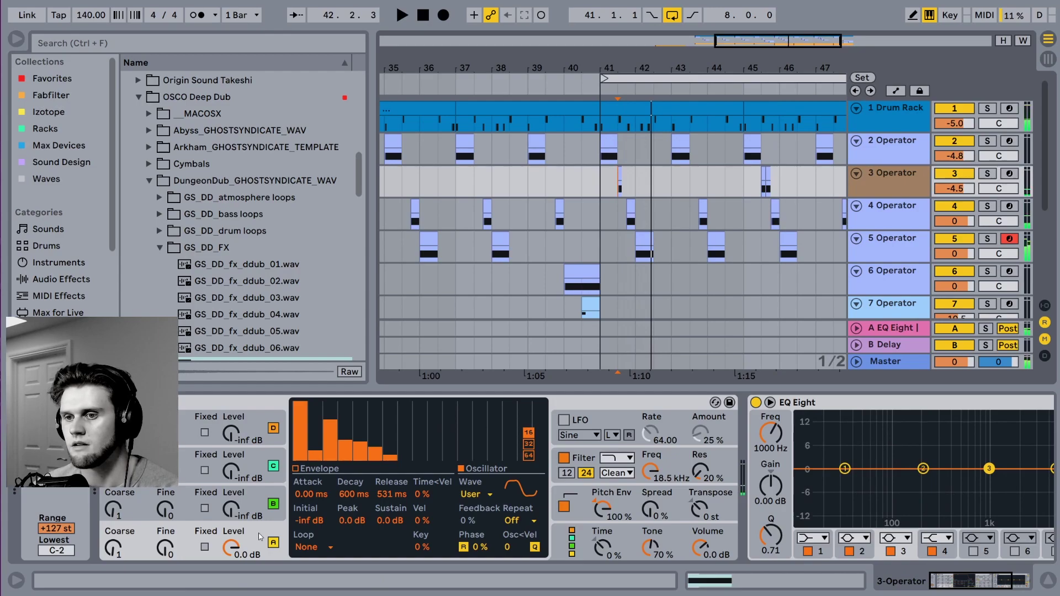
Set the oscillator A envelope release on track 3 Operator to 687 ms, and play the arrangement from 41.3 through the clip at 45.3.
left_click(390, 494)
left_click_drag(391, 494, 390, 489)
left_click(631, 206)
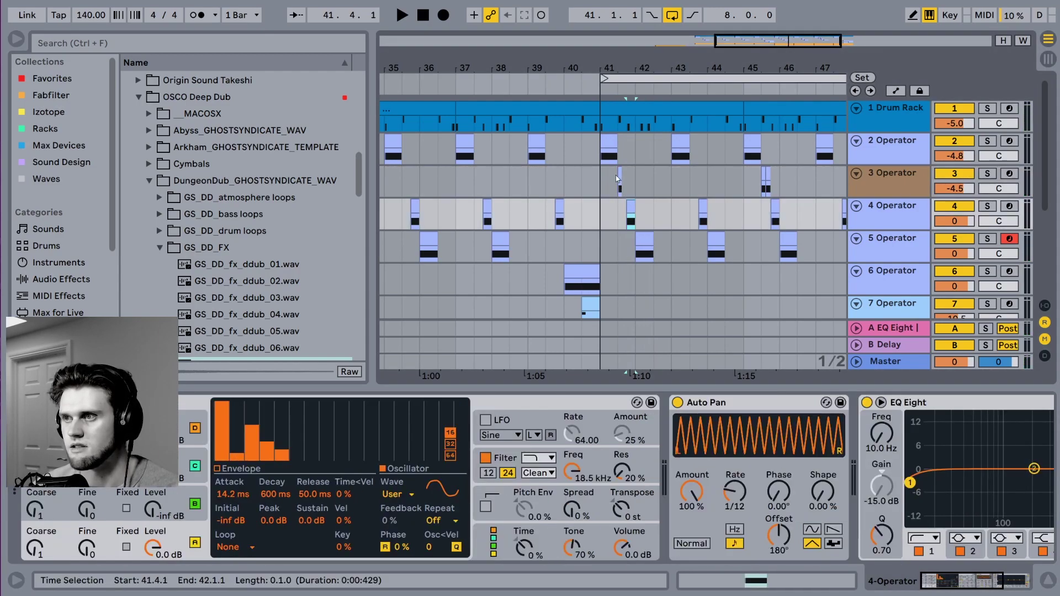
left_click(616, 175)
key("space")
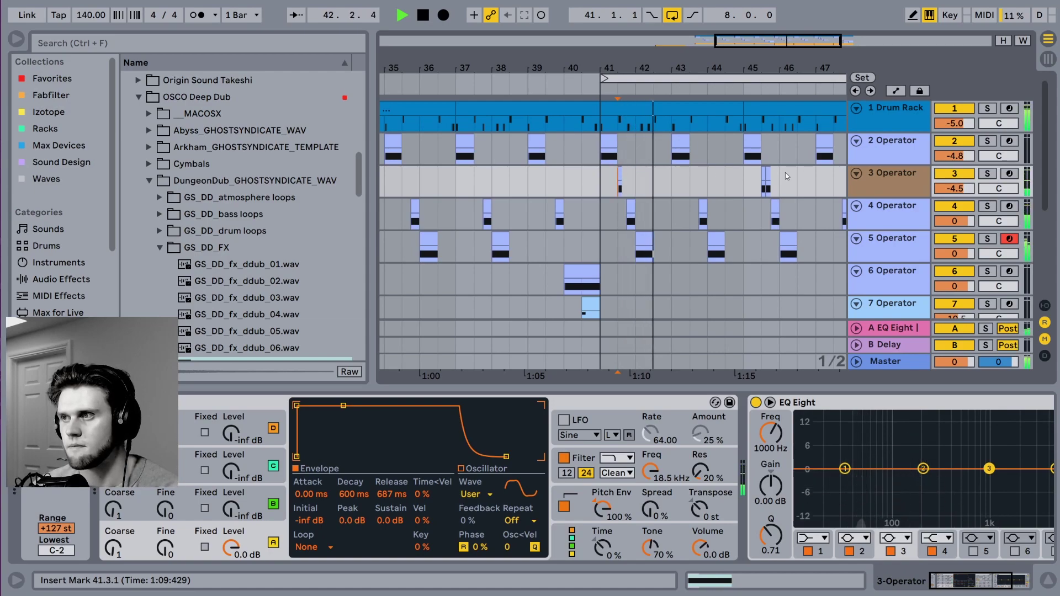
left_click(763, 172)
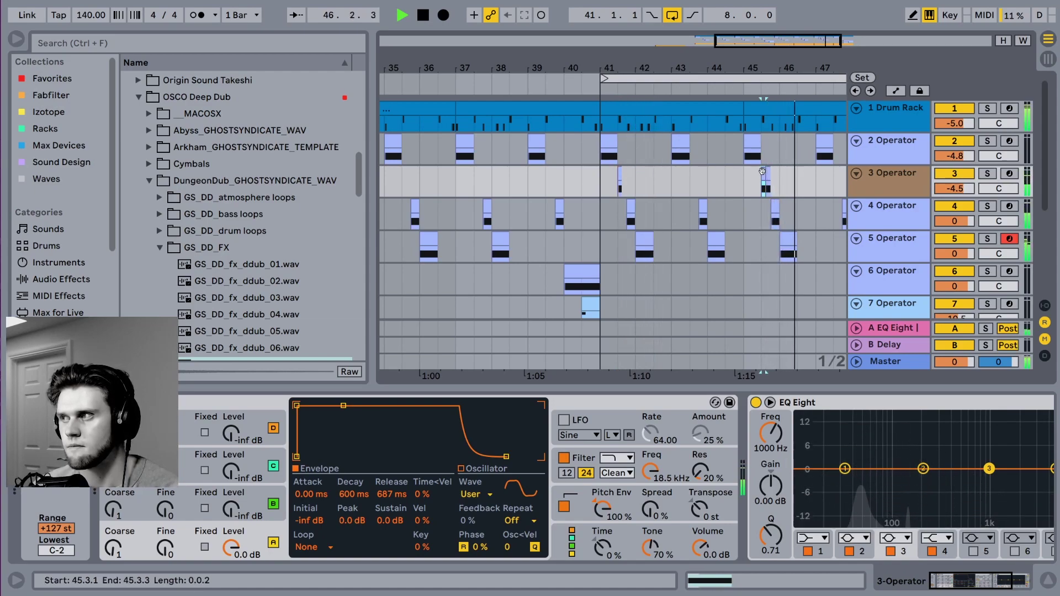
Hide the device view to show all the tracks, stop playback, and select the 9 Kontakt and 10 Omnisphere tracks.
key("ctrl+alt+l")
left_click_drag(804, 68, 665, 28)
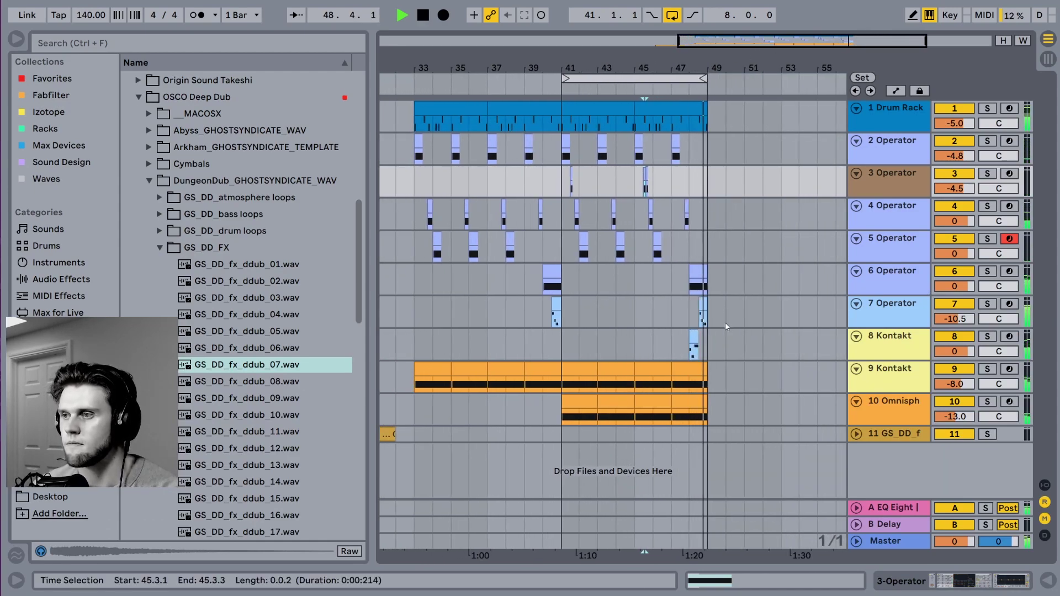
key("space")
left_click(895, 381)
left_click(873, 405)
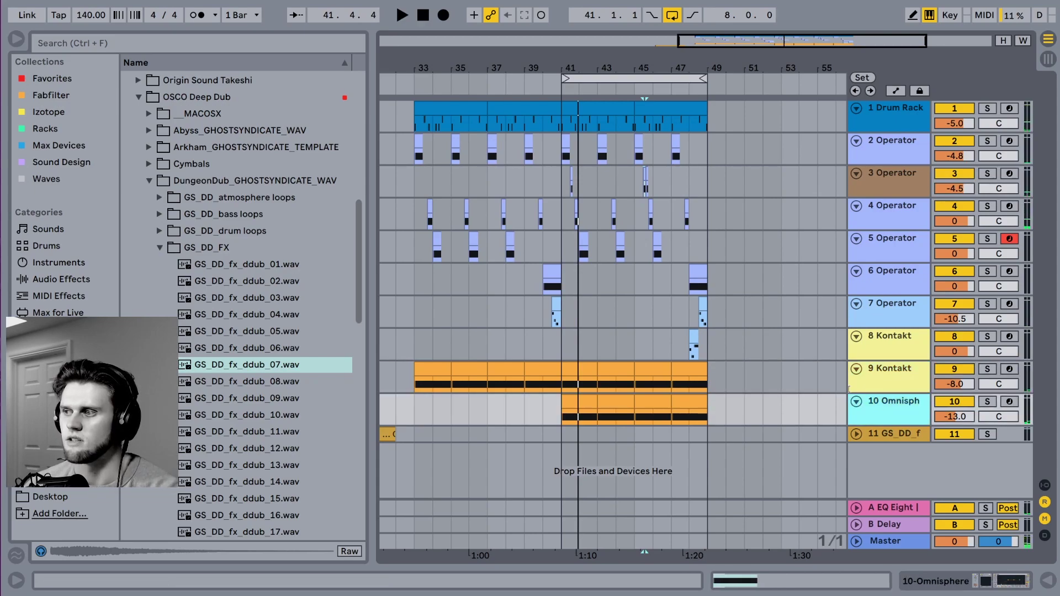
Play the arrangement from track 8 Kontakt's clip at 48.1 and select track 7 Operator's clip at 48.3.
left_click(845, 358)
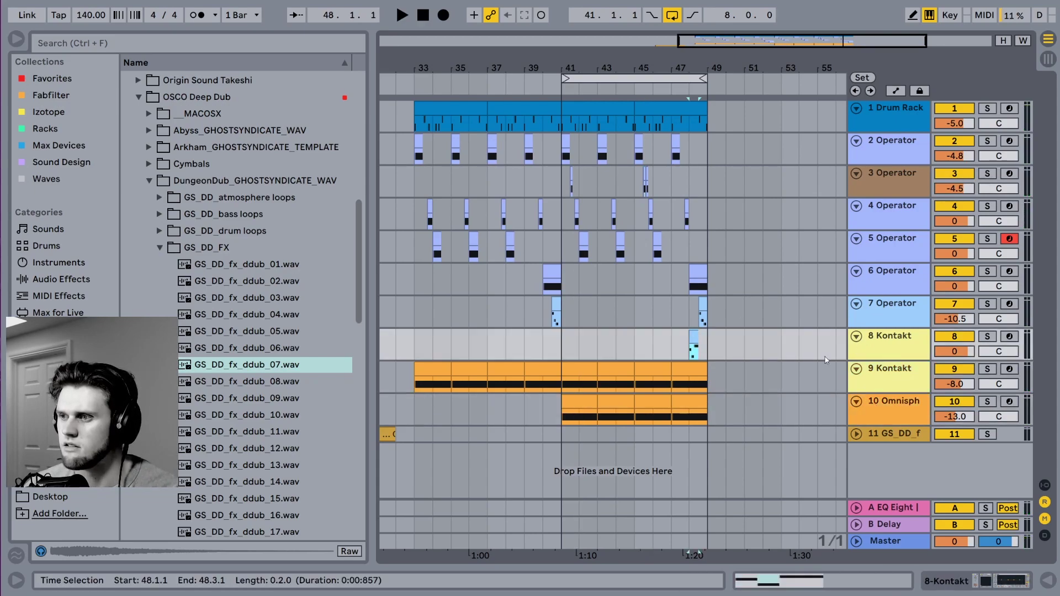
key("space")
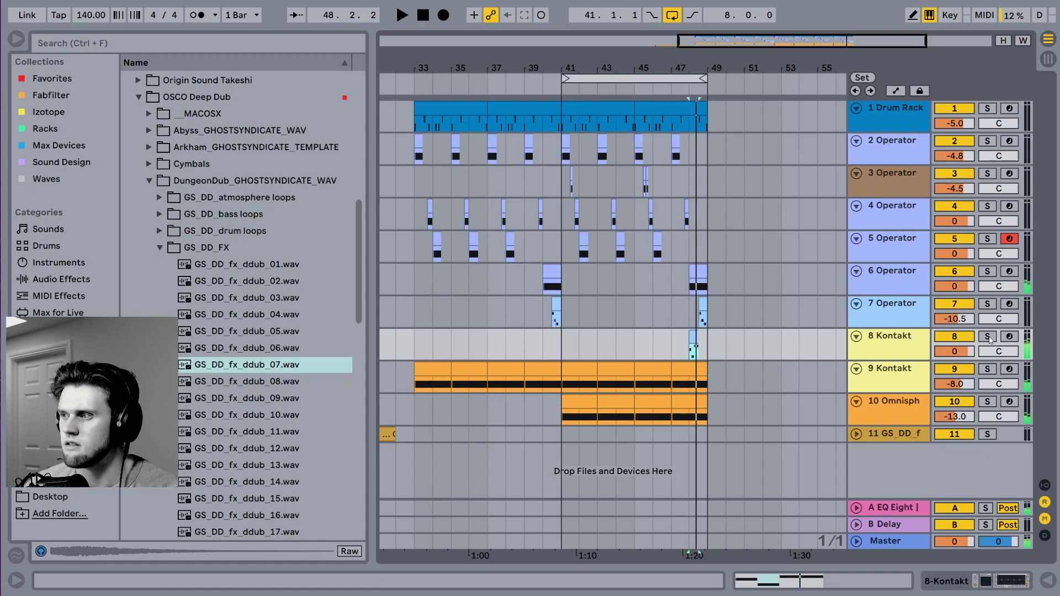
left_click(844, 323)
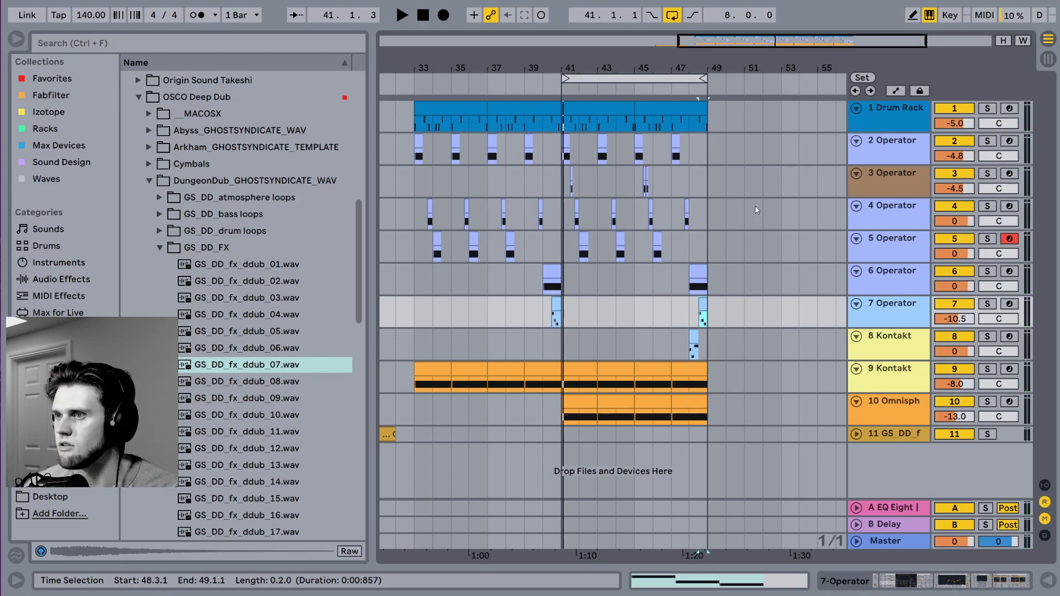
mouse_move(737, 36)
left_mouse_down()
mouse_move(706, 37)
mouse_move(746, 46)
left_mouse_up()
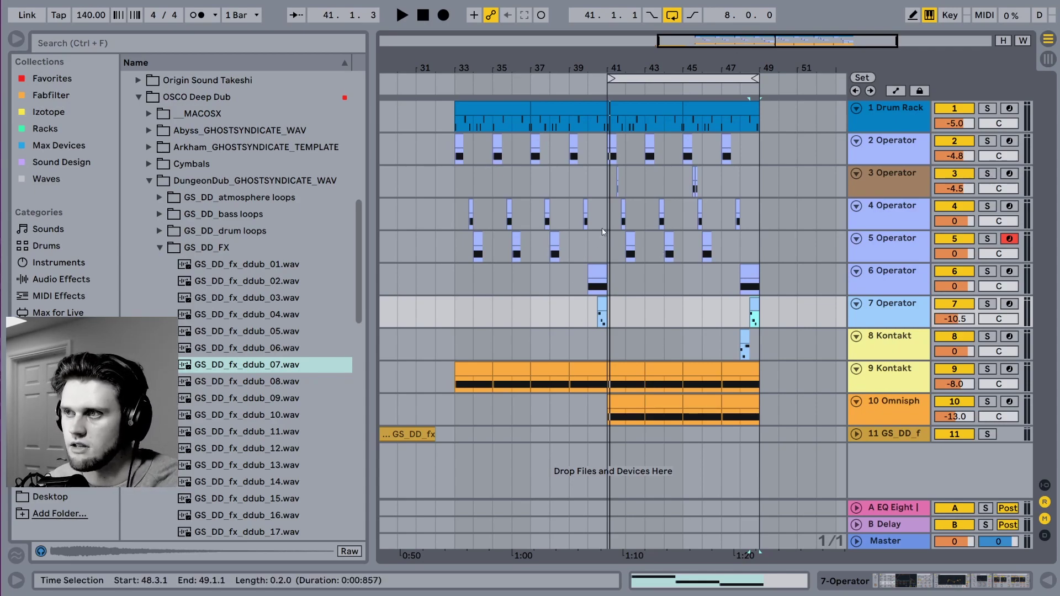
left_click_drag(512, 67, 514, 57)
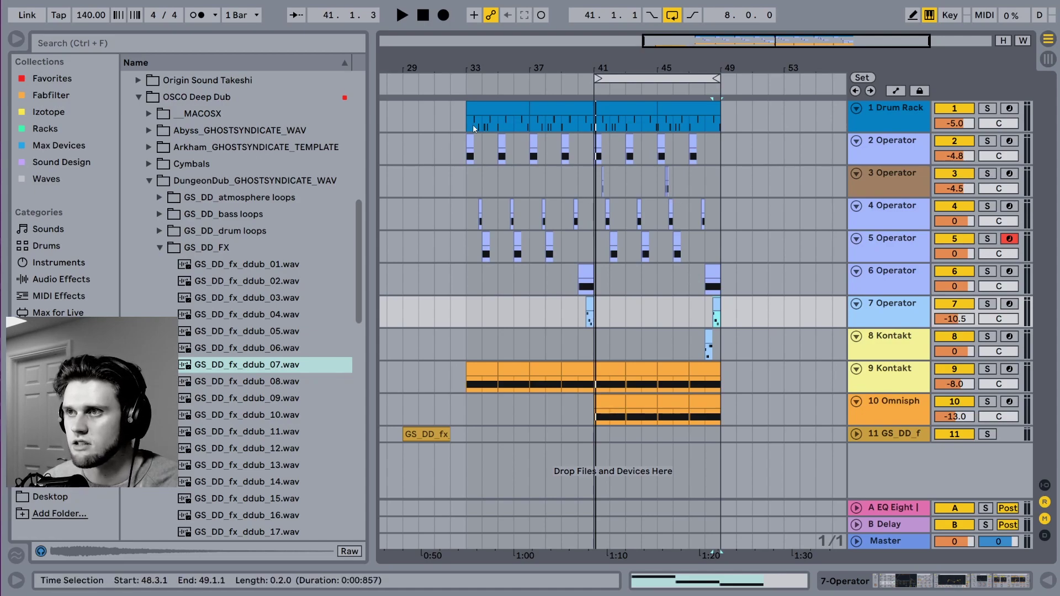
left_click(495, 109)
left_click(905, 272)
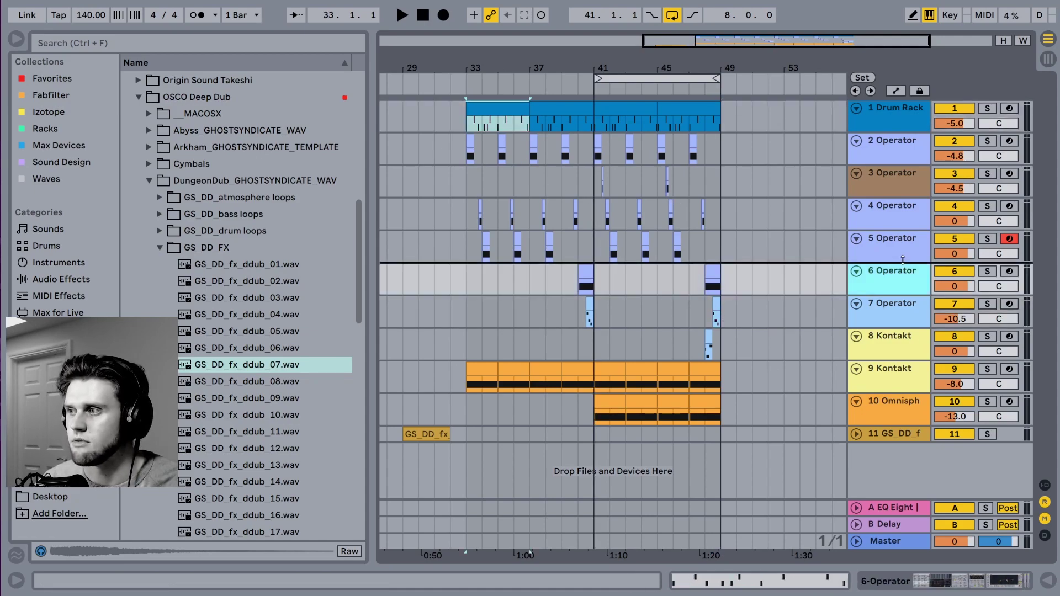
left_click(941, 580)
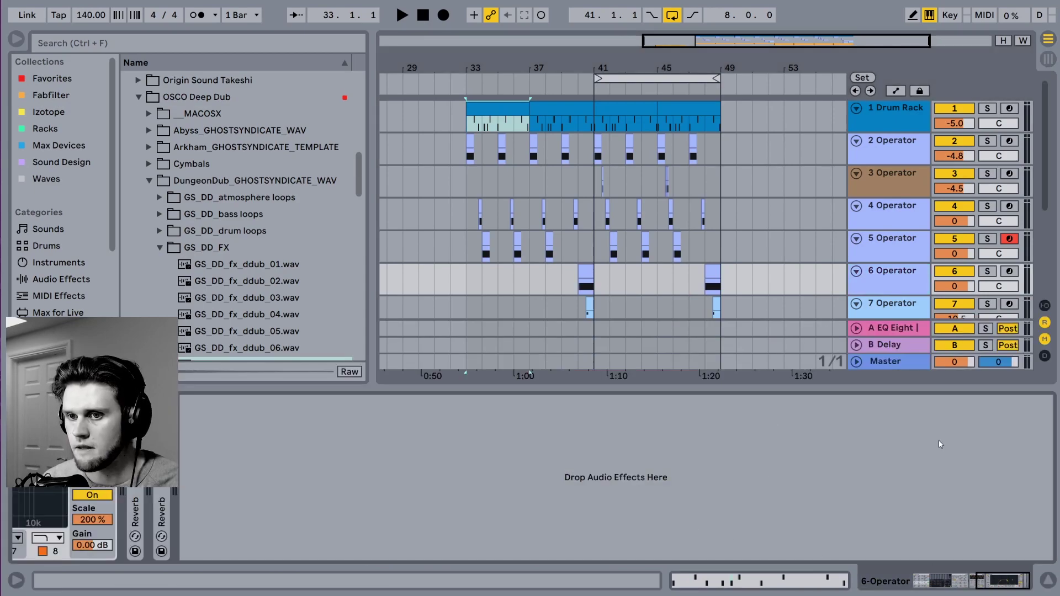
left_click(1048, 584)
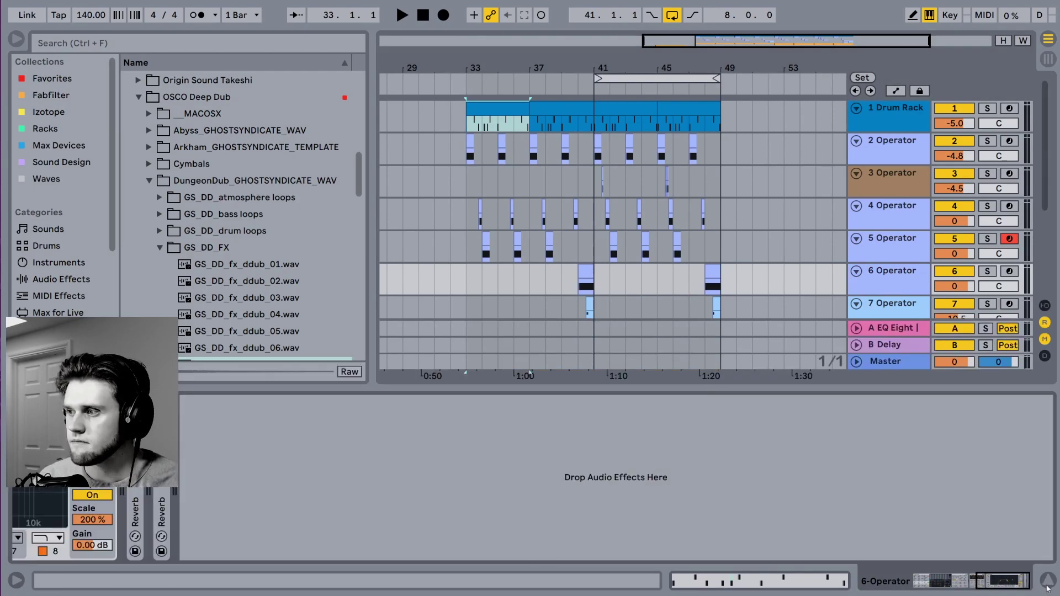